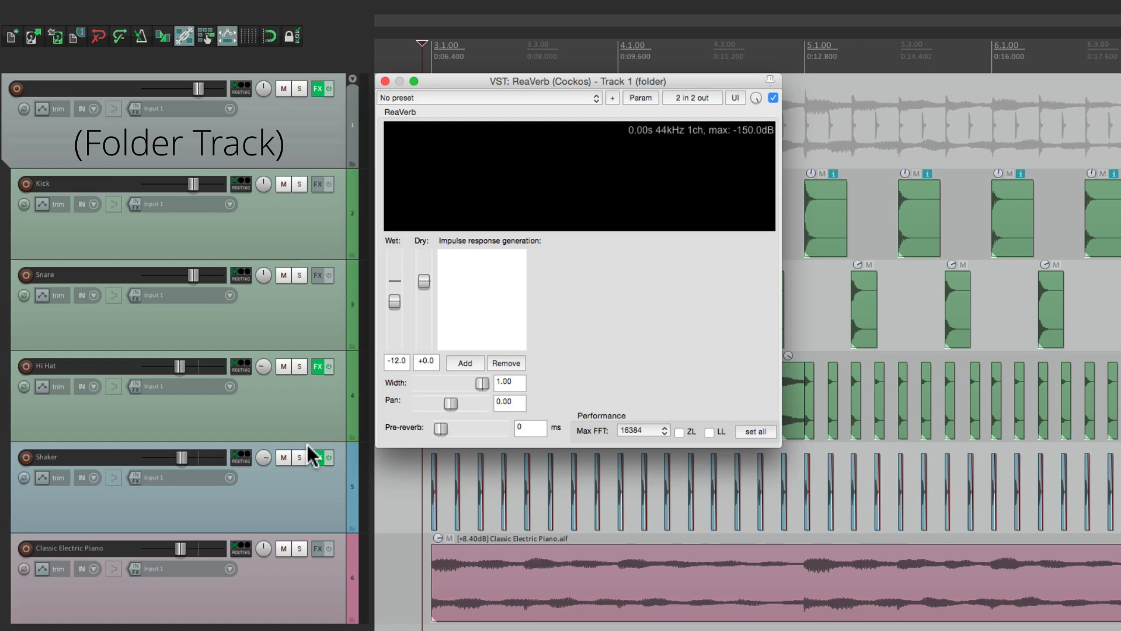
Step: Close the ReaVerb window, delete the folder track above Kick, and audition the remaining tracks
left_click(385, 81)
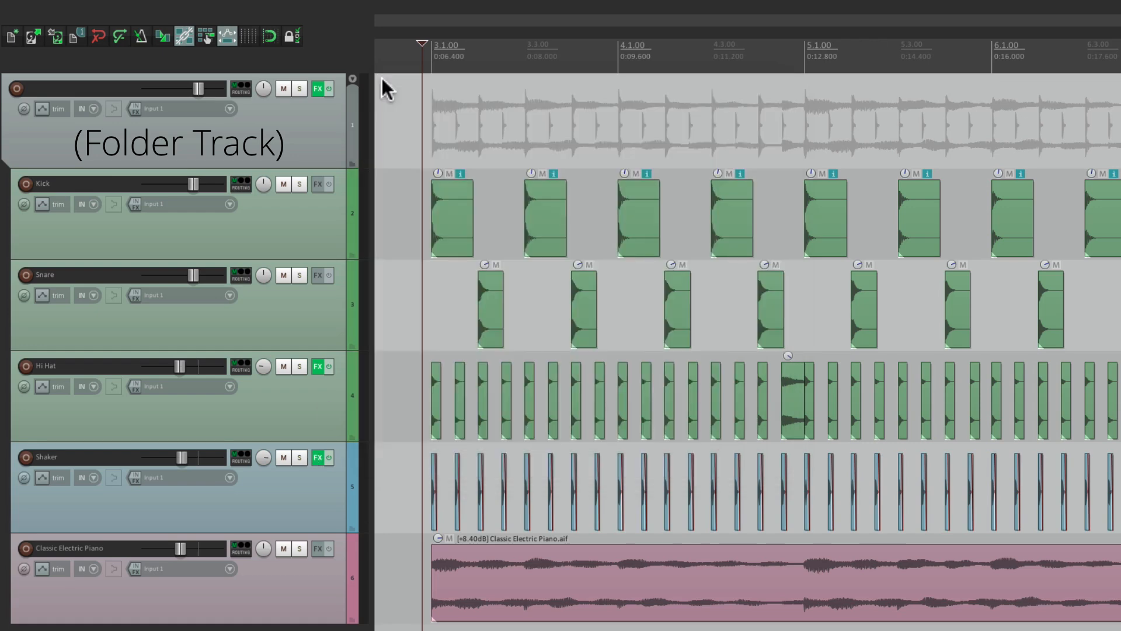
left_click(352, 163)
left_click(301, 152)
key("Delete")
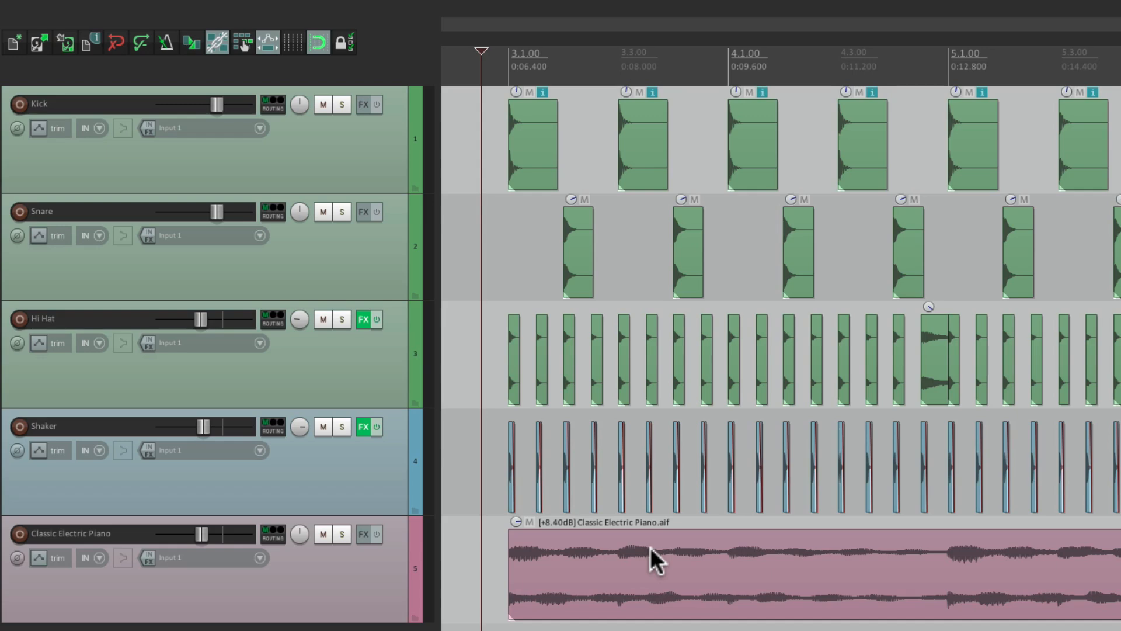
key("space")
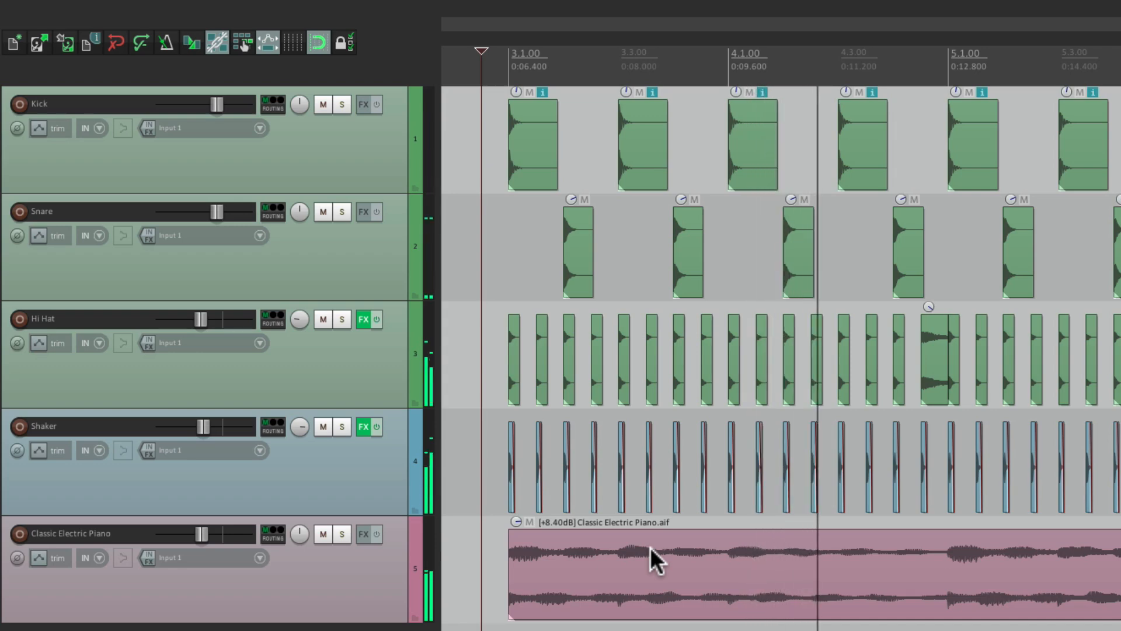
key("space")
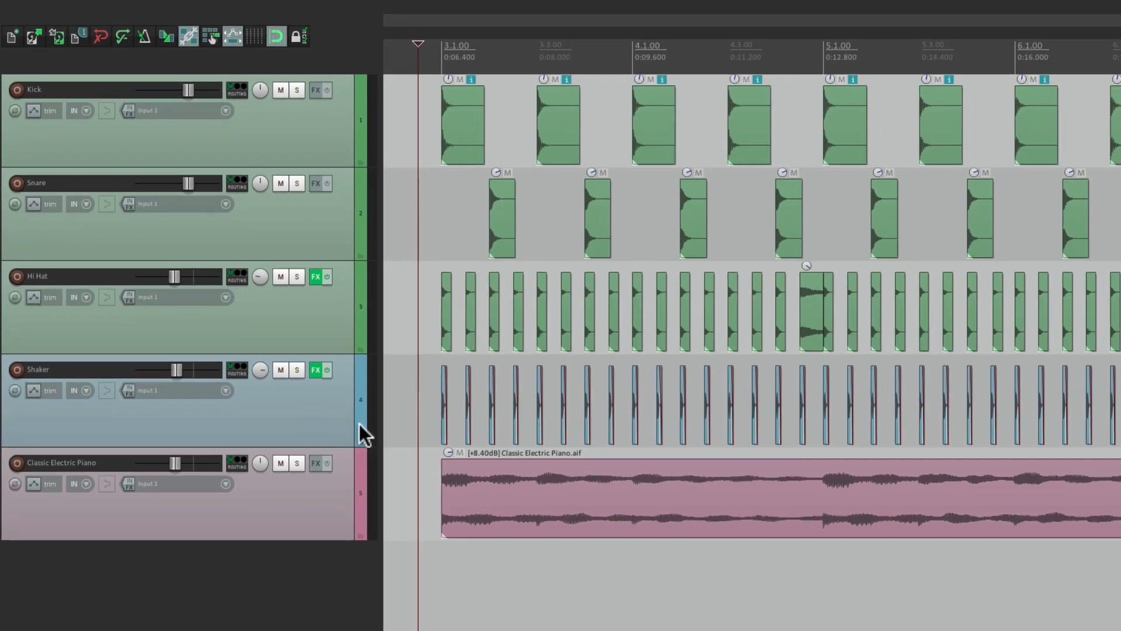
Step: Add a new track below Classic Electric Piano and name it "Drum Reverb"
double_click(275, 576)
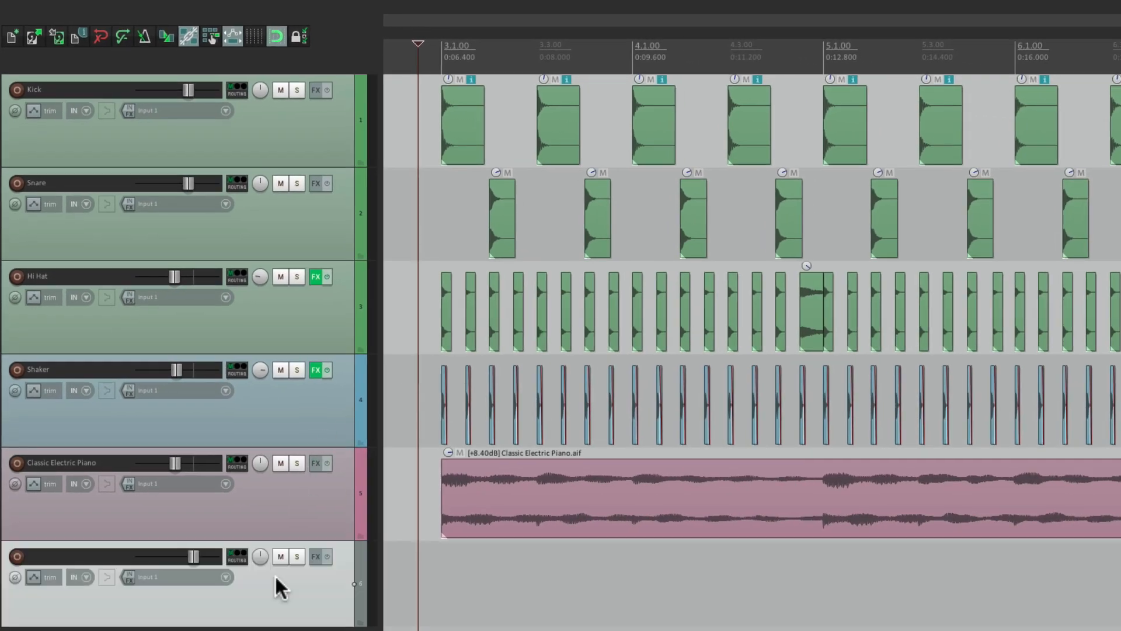
double_click(97, 558)
type("Drum Reverb")
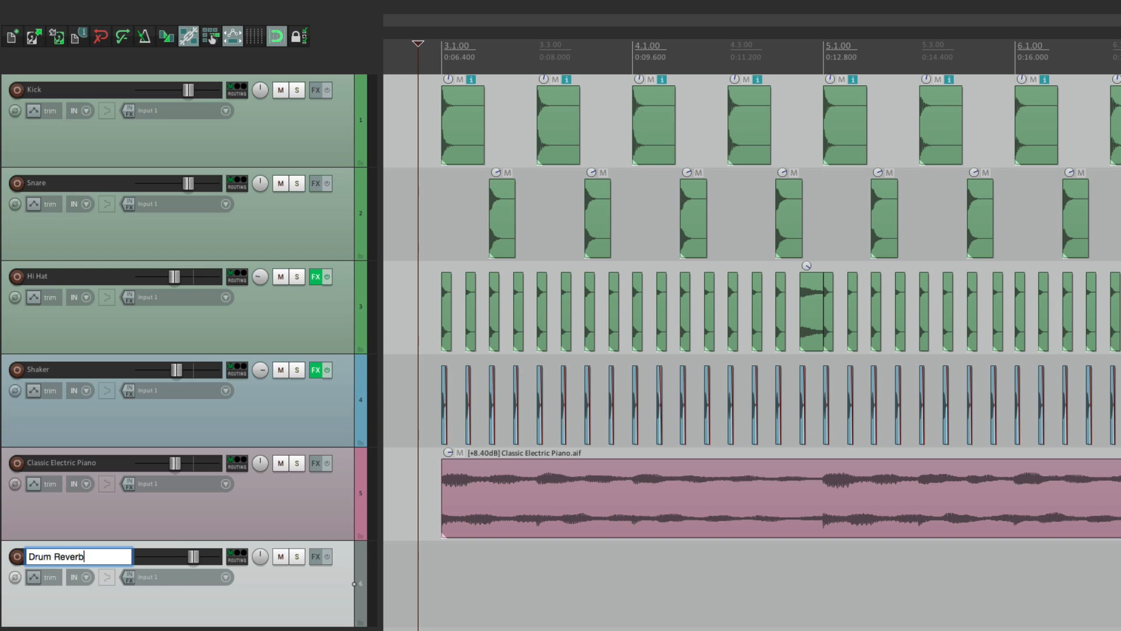
key("Return")
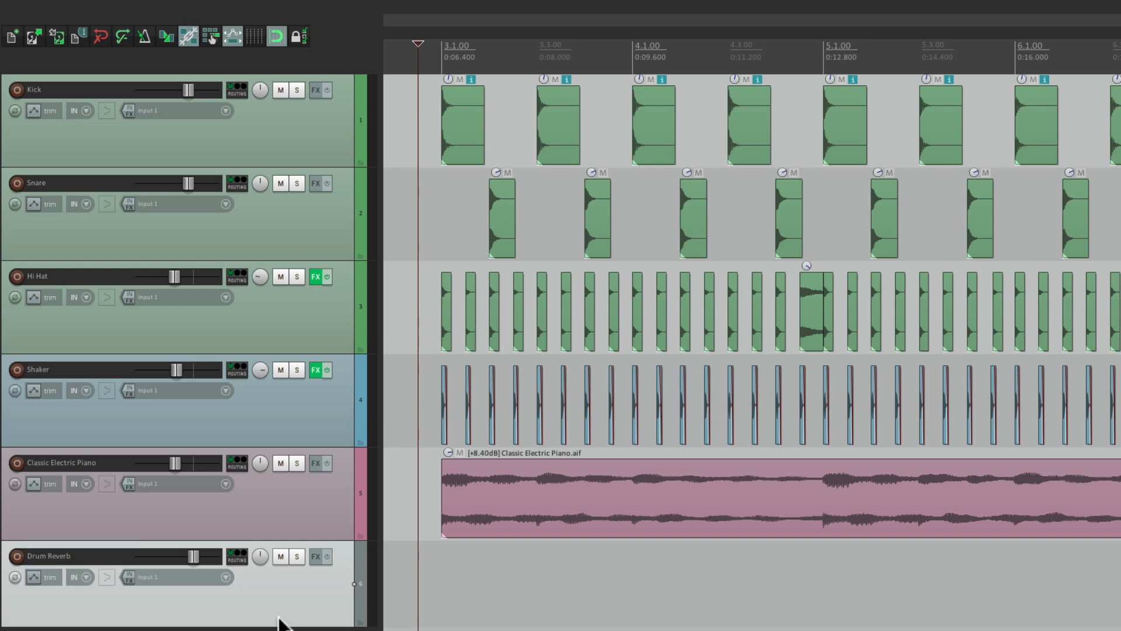
Step: Insert ReaVerb (Cockos) on the Drum Reverb track with the dry level at -inf and the wet level at +0.0 dB
left_click(313, 556)
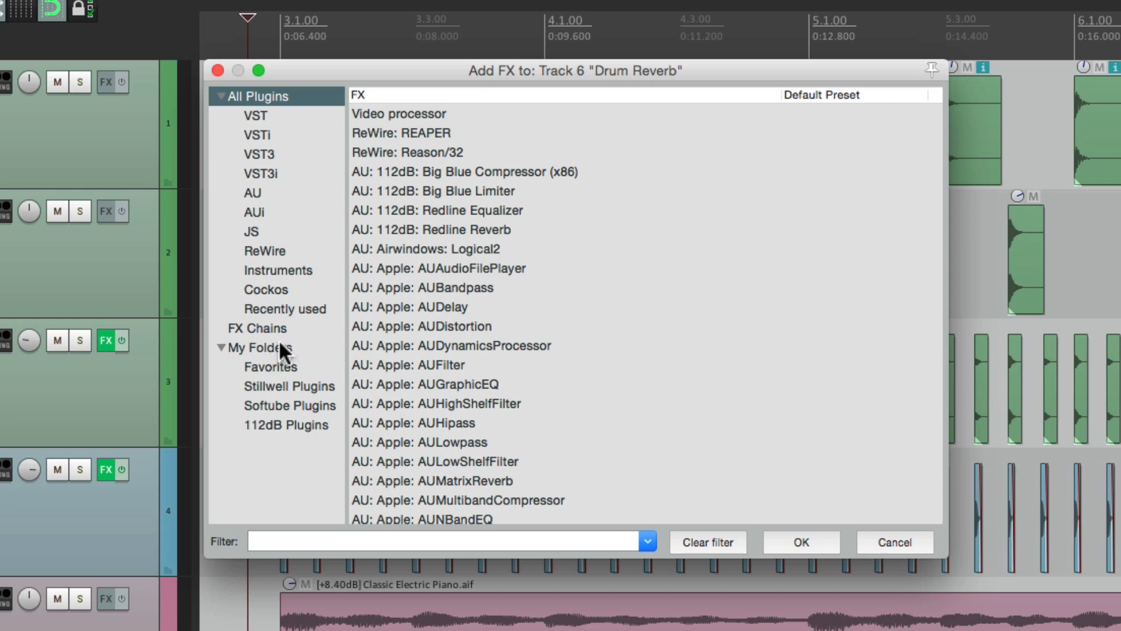
left_click(299, 285)
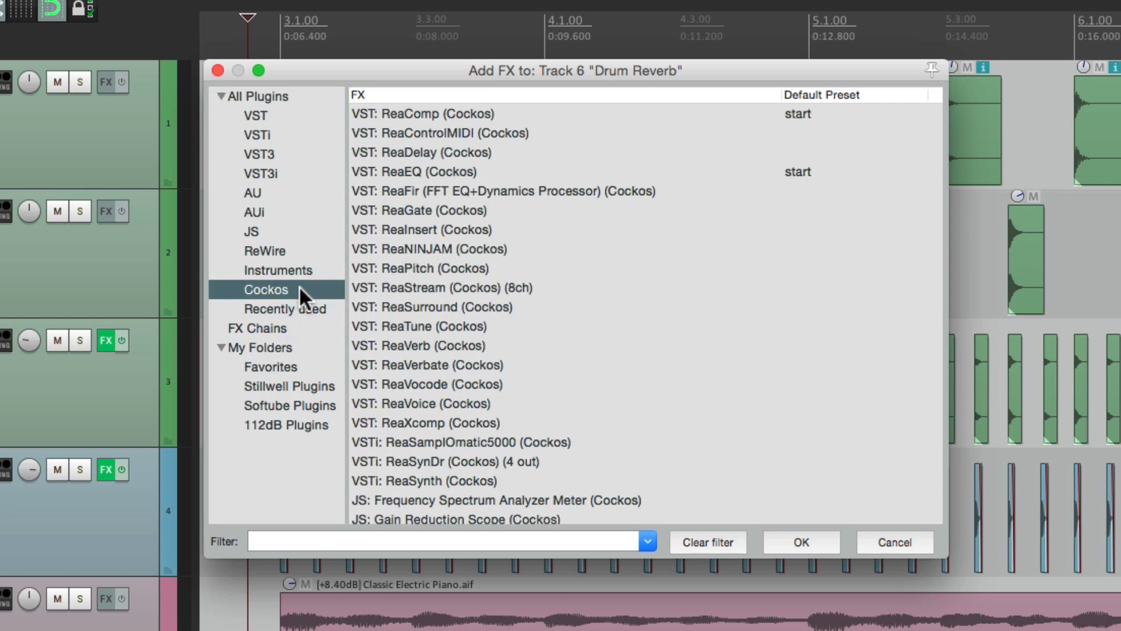
left_click(516, 345)
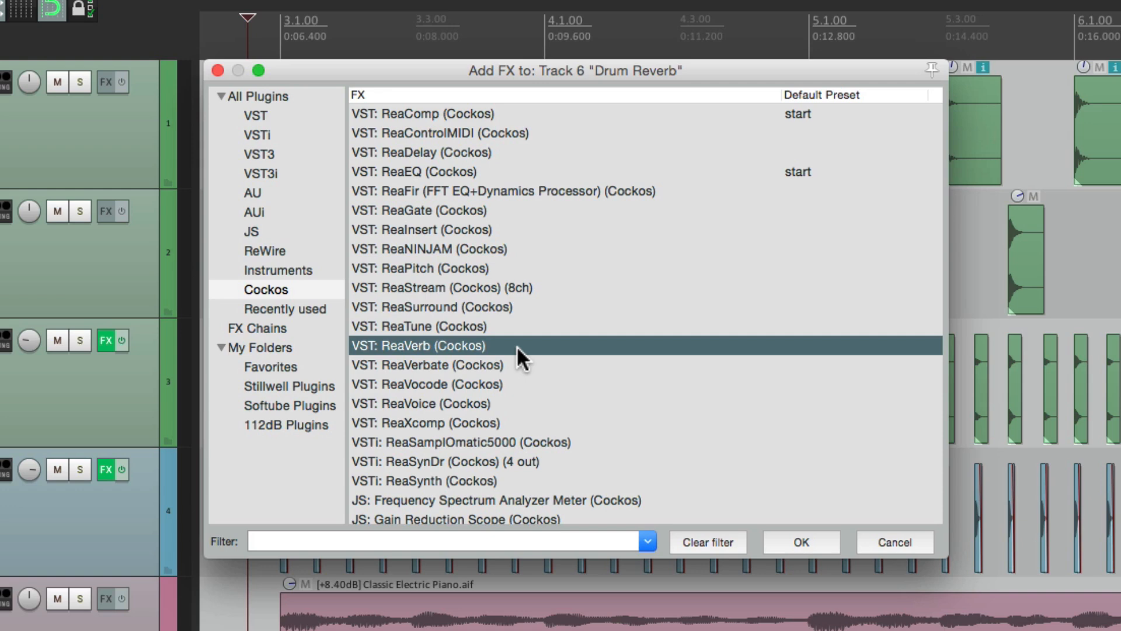
double_click(481, 342)
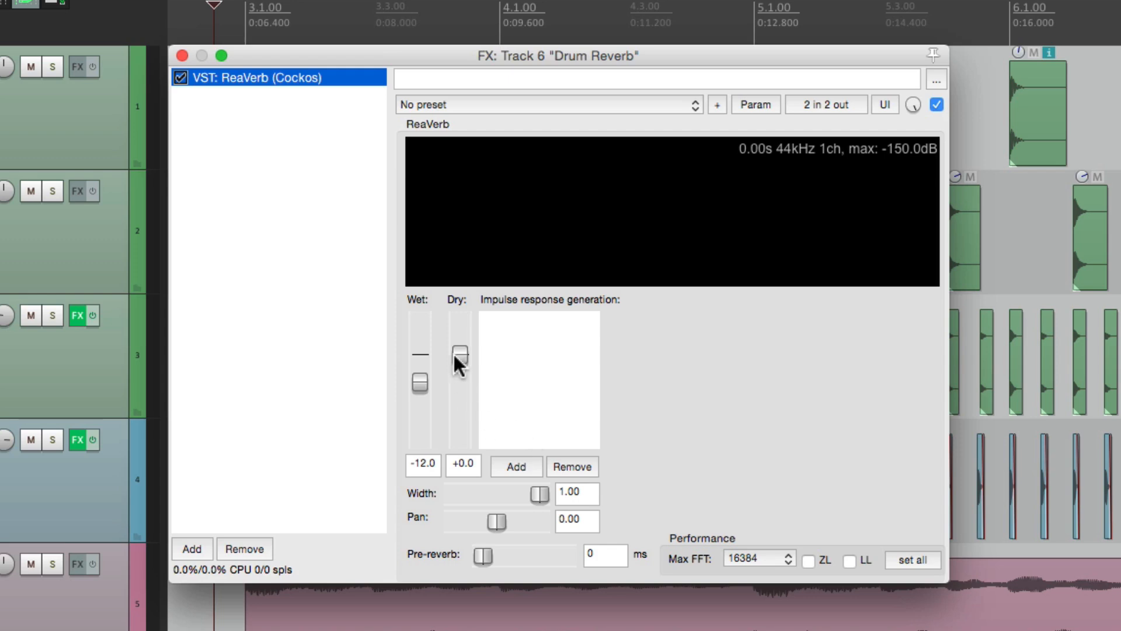
left_click_drag(461, 355, 463, 406)
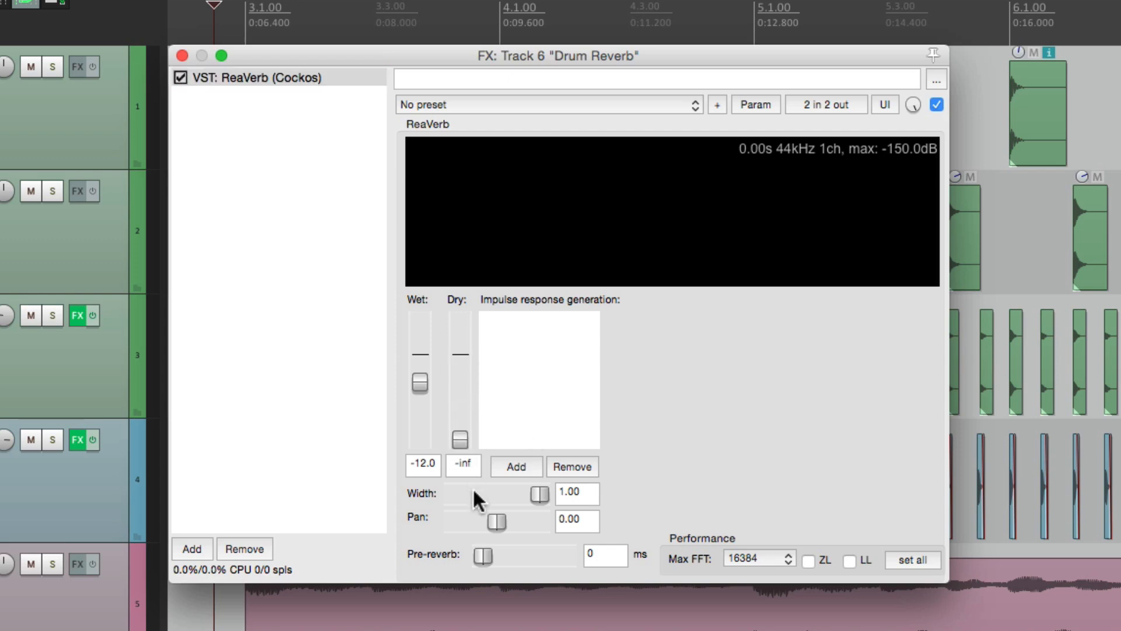
double_click(421, 382)
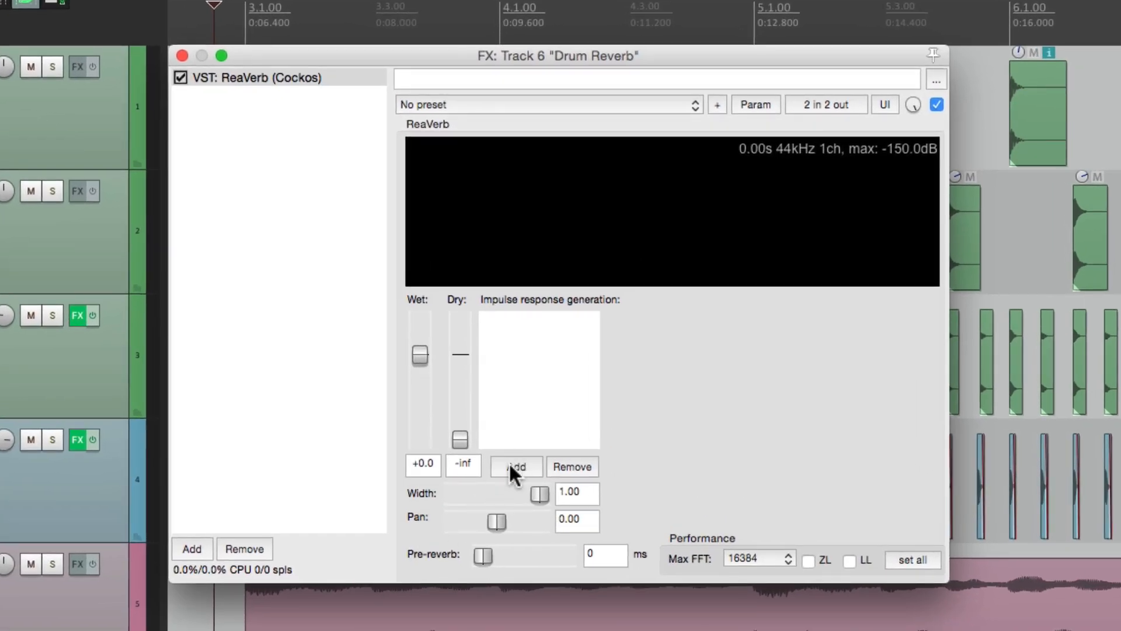
Step: Add a Reverb Generator to ReaVerb's impulse response generation and set its room size to 75
left_click(510, 470)
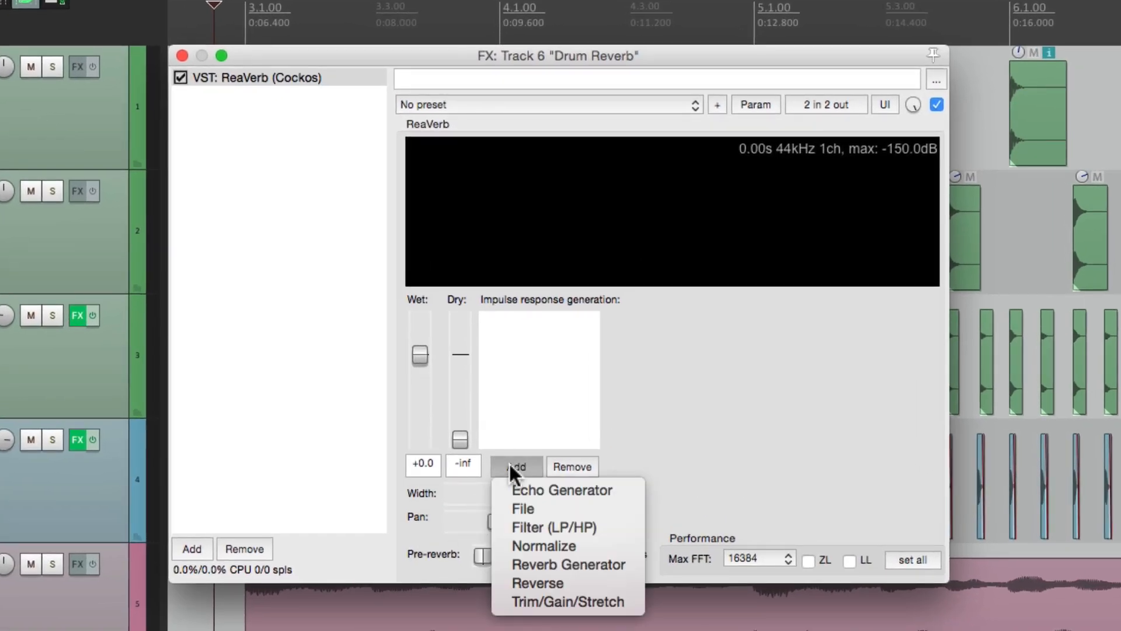
left_click(503, 569)
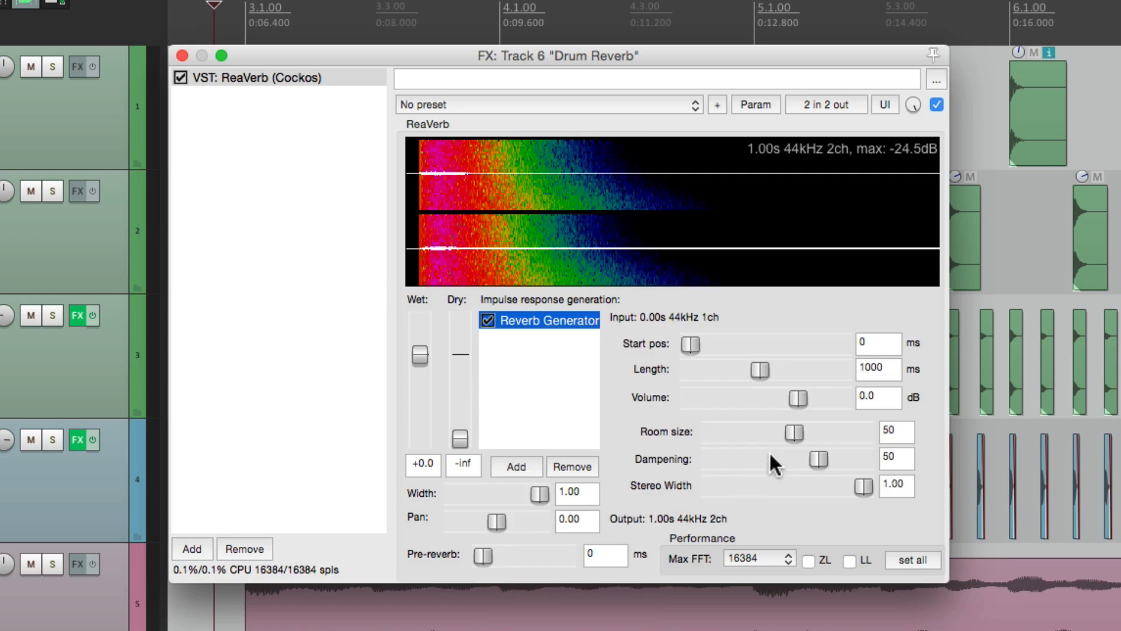
left_click_drag(789, 432, 832, 426)
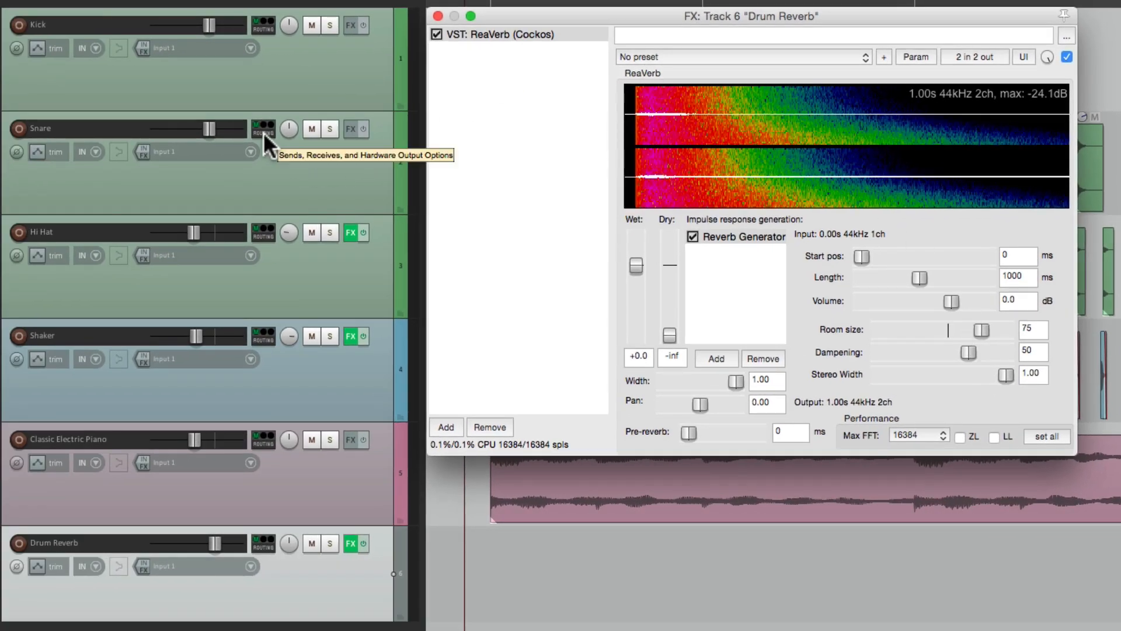
Step: Create a send from Snare to Drum Reverb and set its level to about -23.35 dB with Snare soloed
left_click_drag(264, 132, 297, 575)
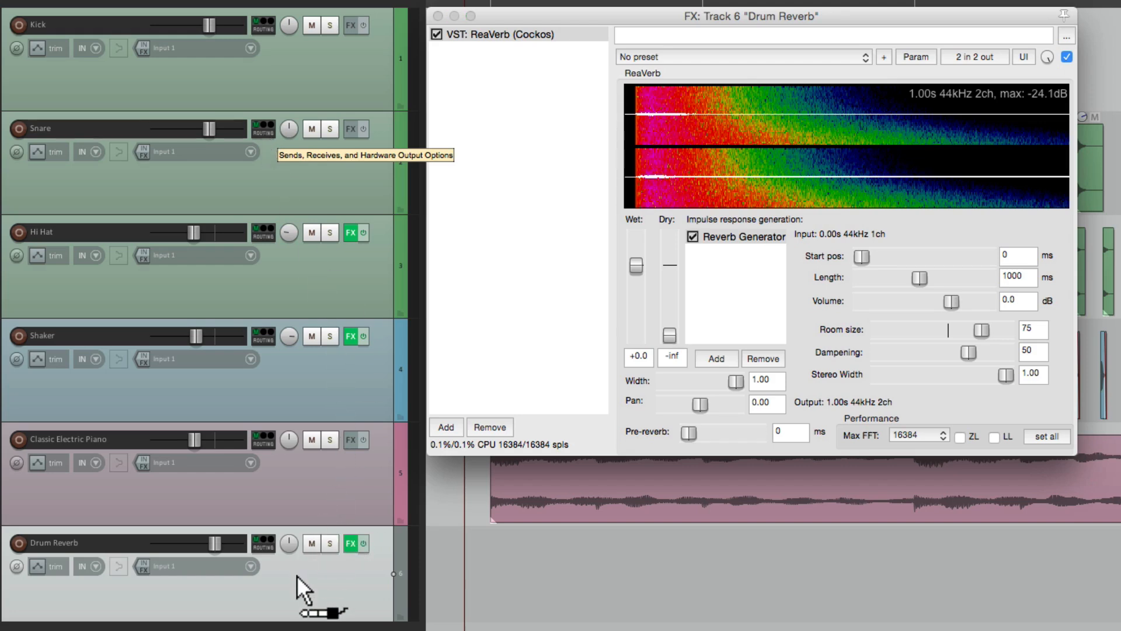
left_click_drag(297, 576, 294, 569)
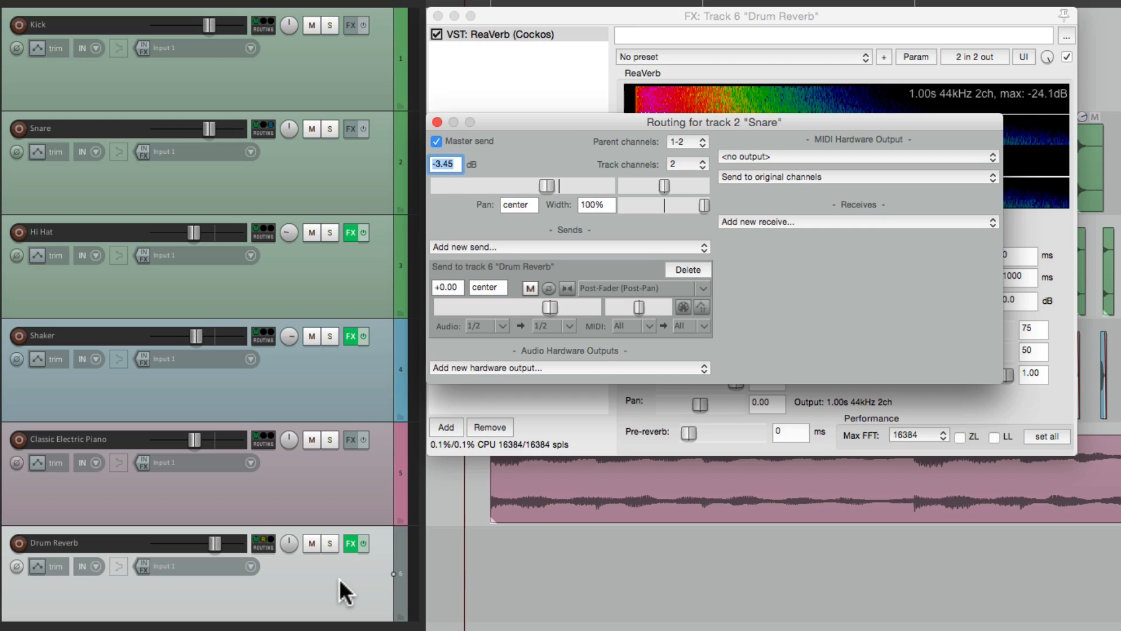
left_click(329, 130)
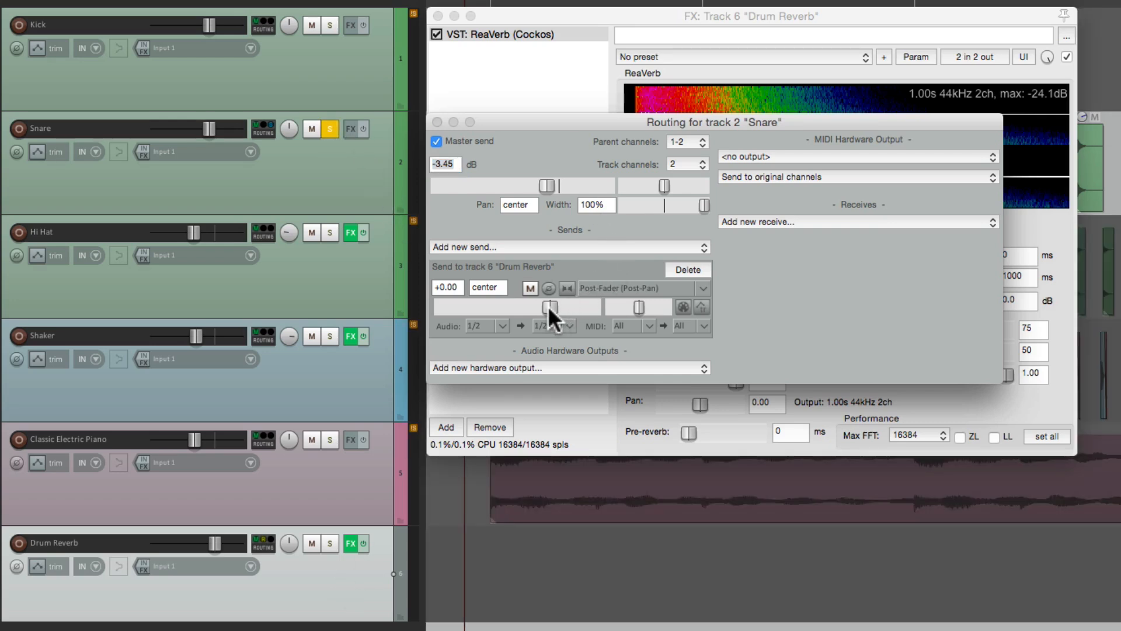
left_click_drag(549, 311, 488, 309)
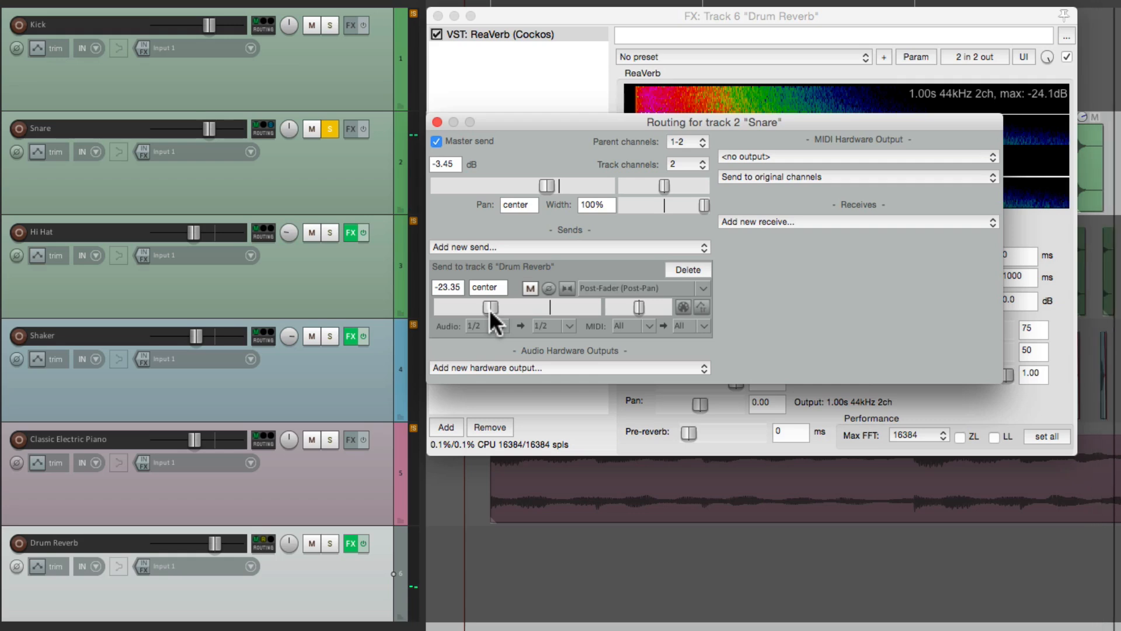
Step: Compare the Snare reverb send muted and unmuted, unsolo Snare, and fine-tune the send level to -25.79 dB in the full mix
left_click(529, 288)
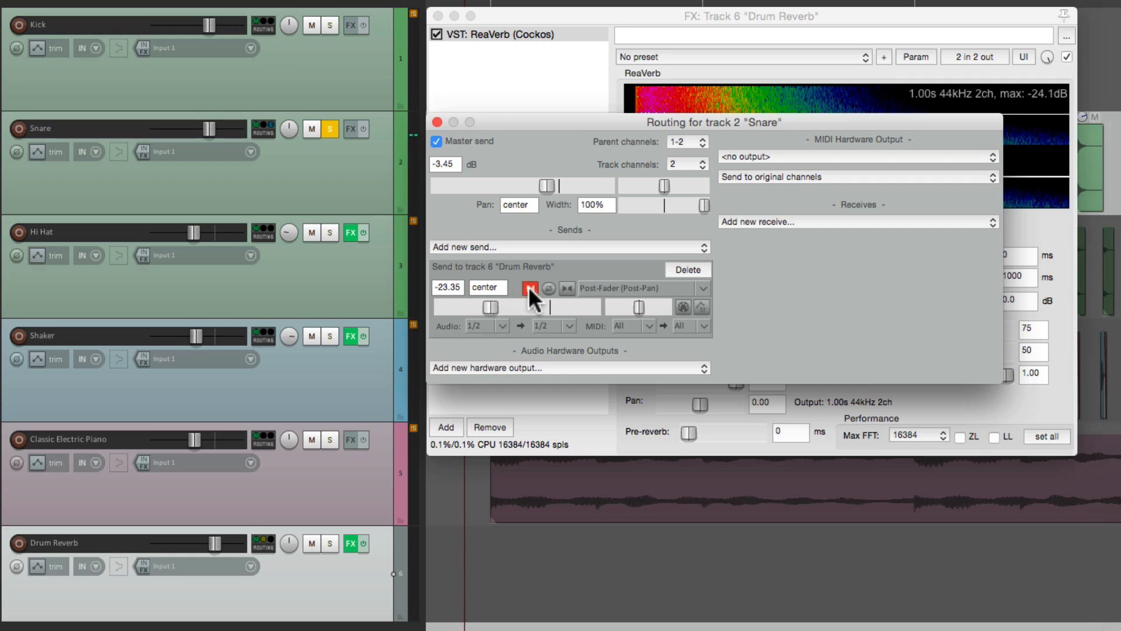
left_click(529, 288)
left_click_drag(490, 306, 487, 310)
left_click(331, 128)
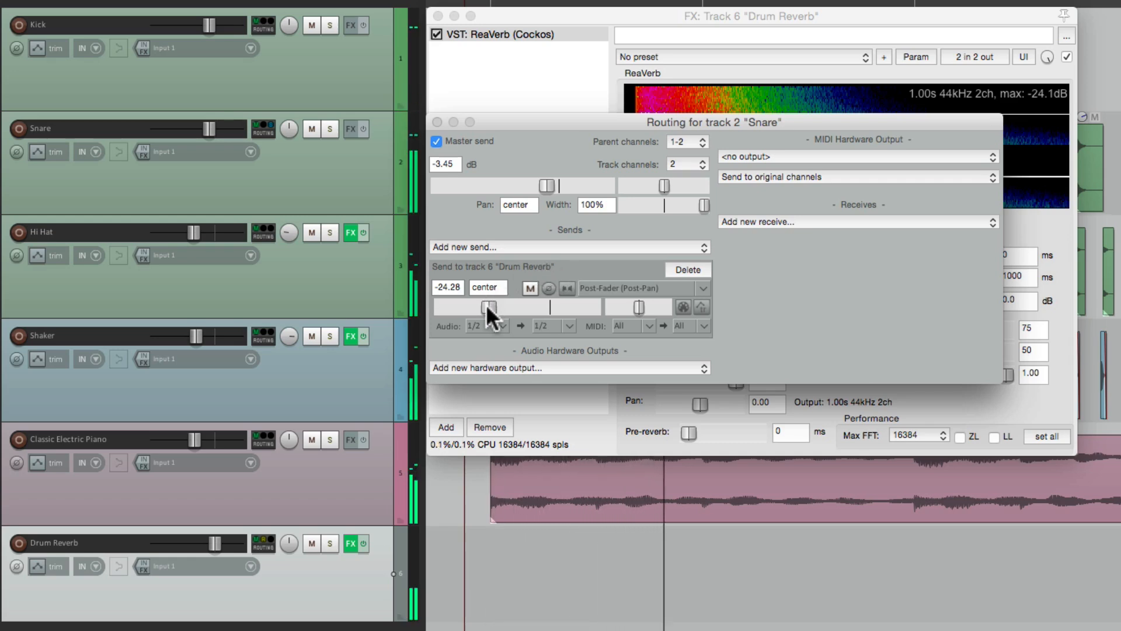
left_click_drag(486, 309, 483, 307)
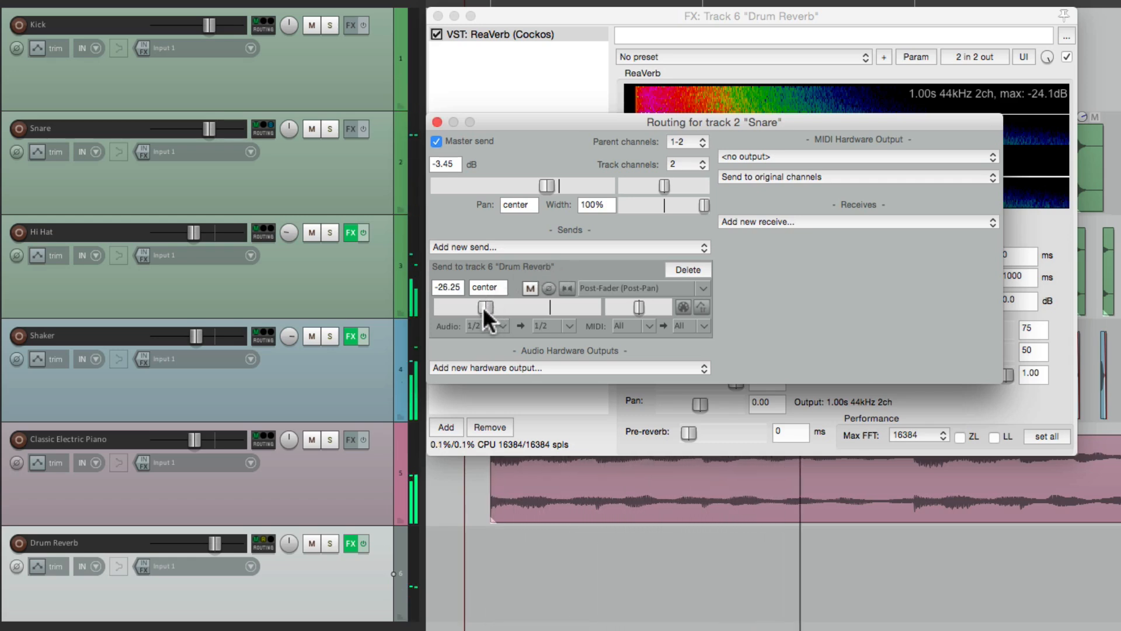
left_click_drag(482, 306, 484, 307)
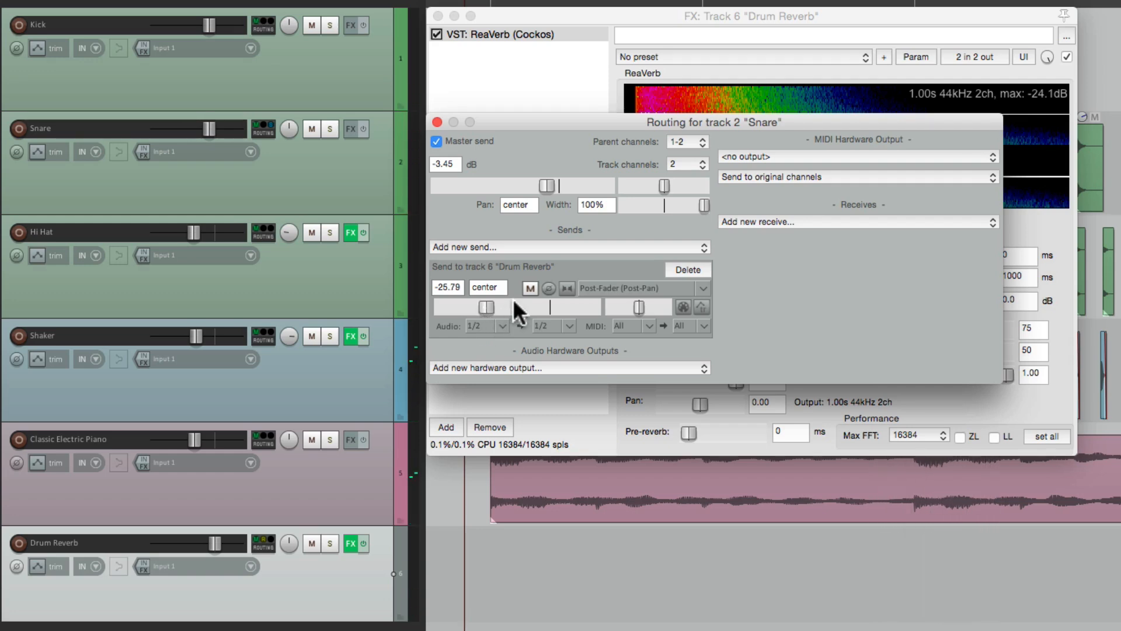
left_click(528, 286)
left_click(436, 122)
Step: Create a send from Kick to Drum Reverb and set its level to -22.36 dB while Kick is temporarily soloed
left_click_drag(261, 26, 327, 583)
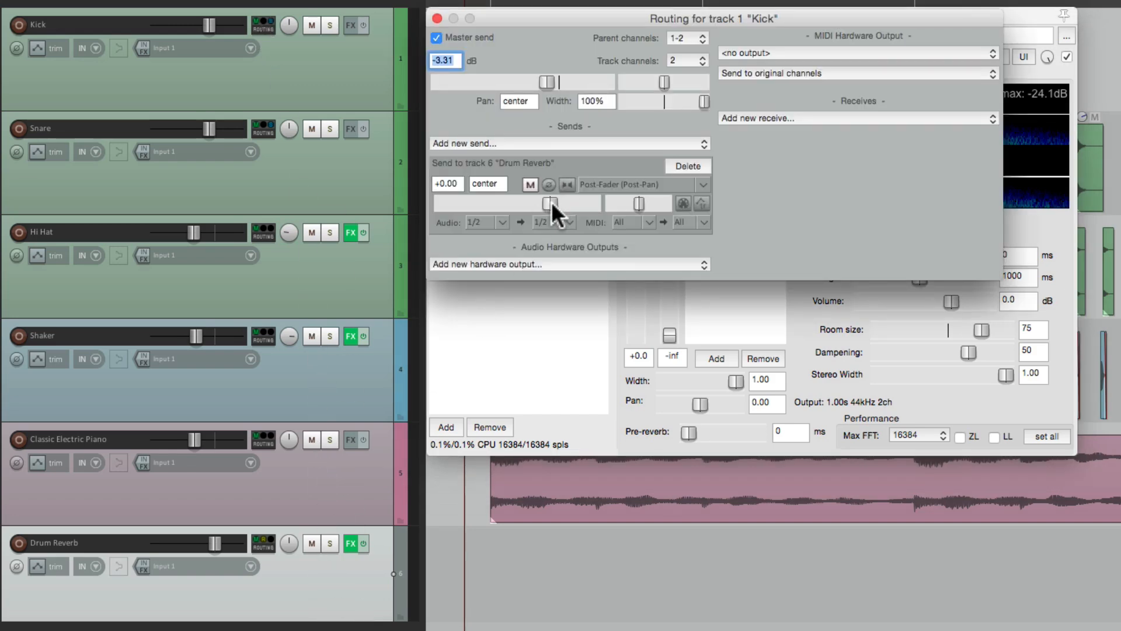
left_click(329, 25)
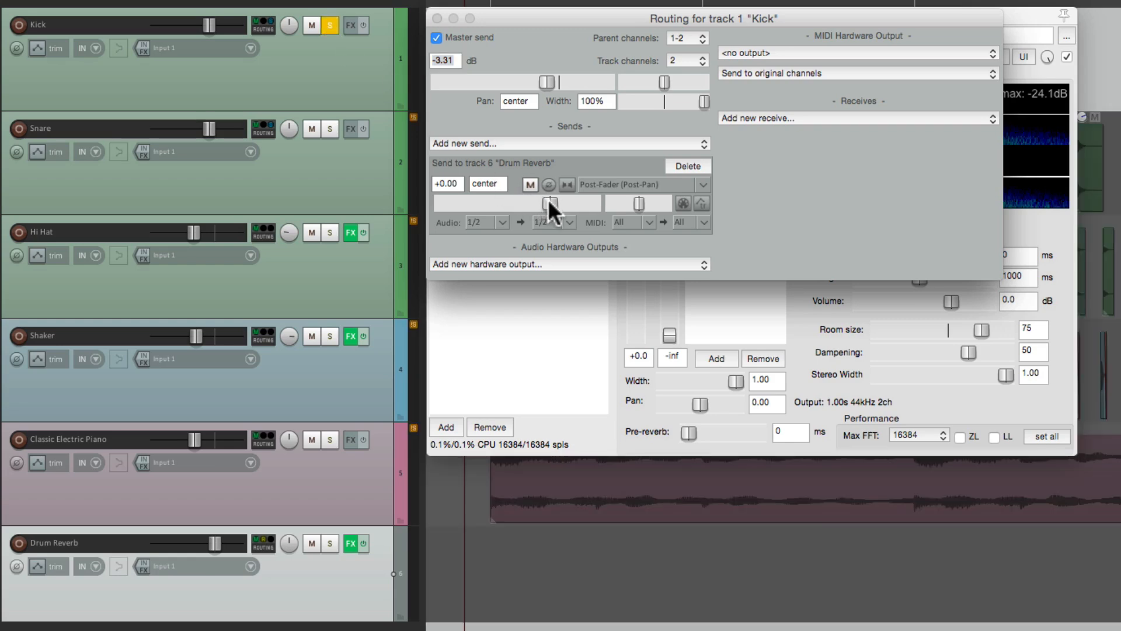
left_click_drag(549, 199, 491, 205)
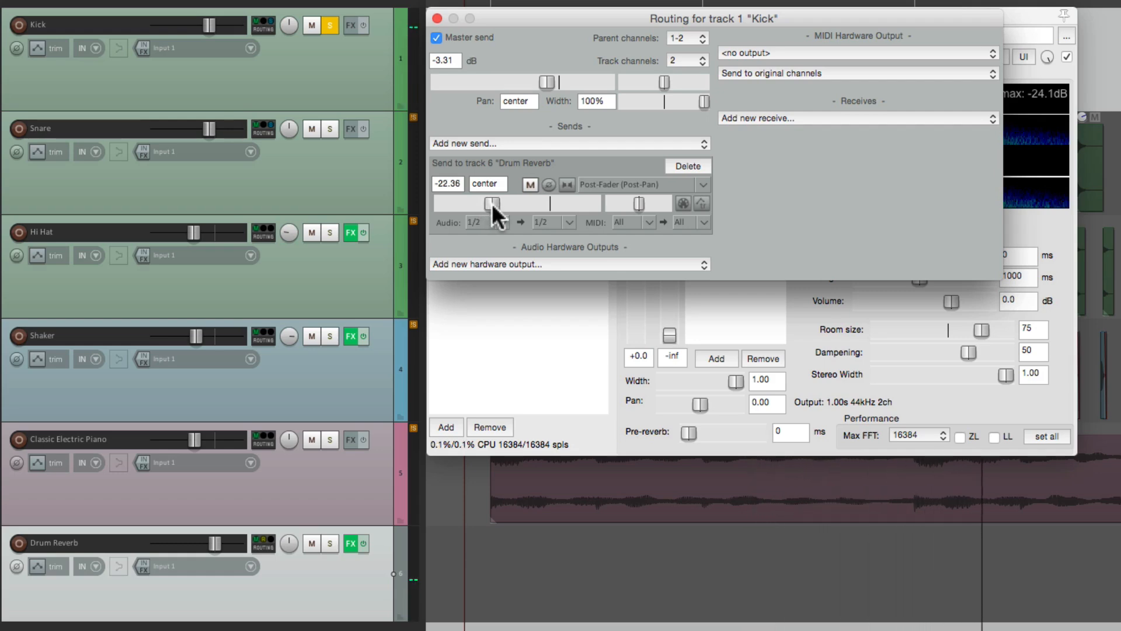
left_click(330, 25)
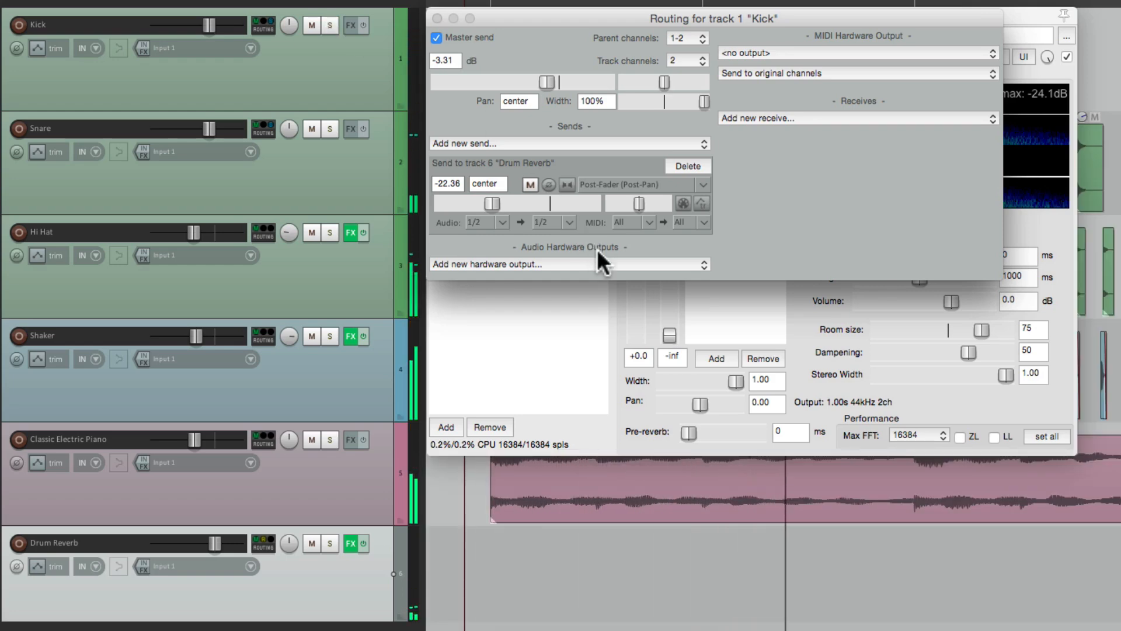
Step: Compare the mix with the Drum Reverb track muted and unmuted, and stop playback
left_click(312, 543)
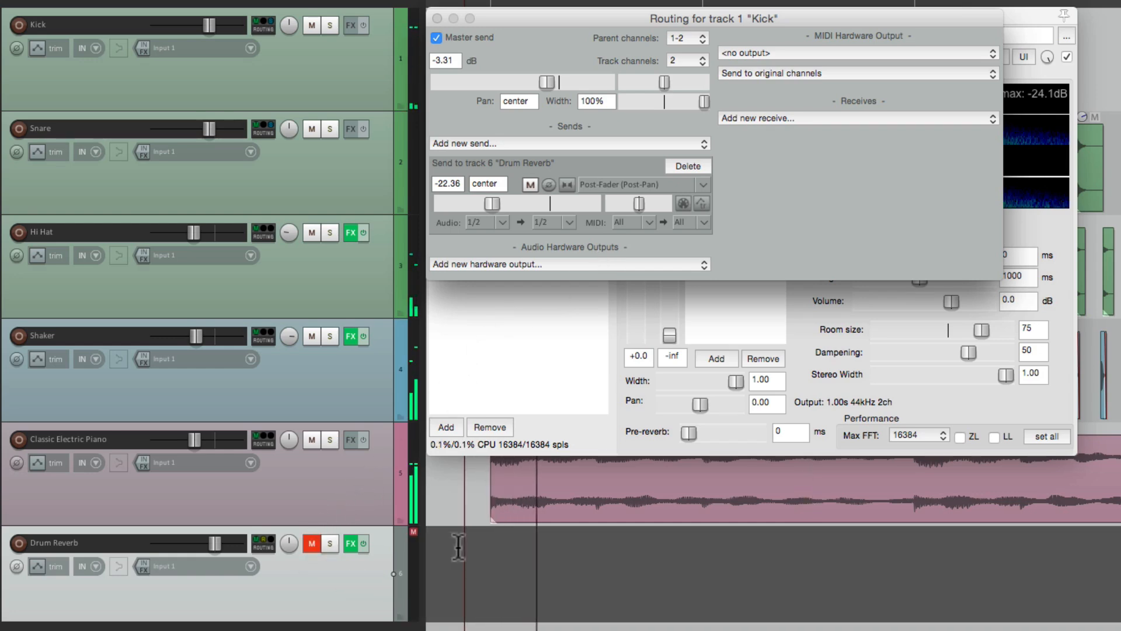
left_click(313, 542)
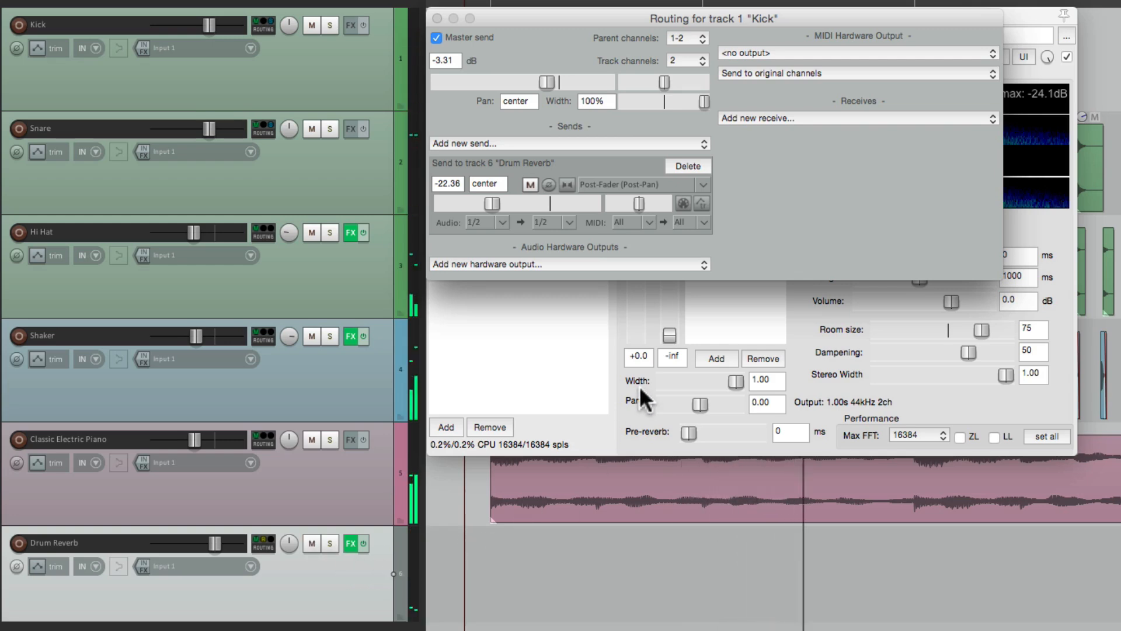
key("space")
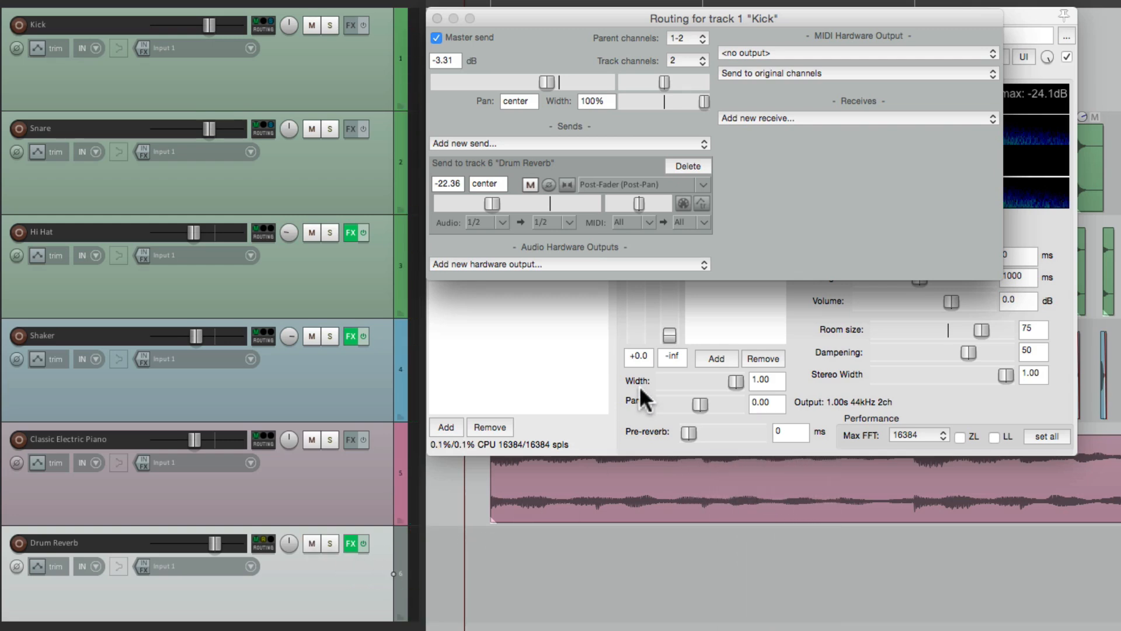
Step: Create a send from Hi Hat to Drum Reverb and set its level to -21.96 dB while Hi Hat is temporarily soloed
left_click(264, 232)
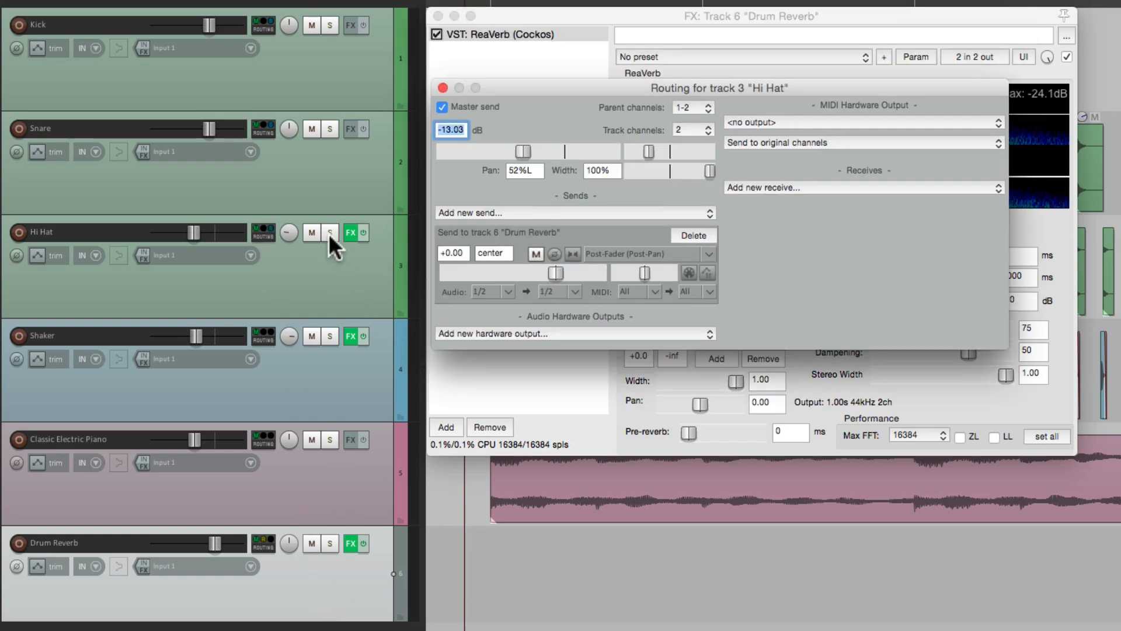
left_click(329, 233)
mouse_move(486, 271)
left_mouse_down()
mouse_move(450, 271)
mouse_move(496, 271)
left_mouse_up()
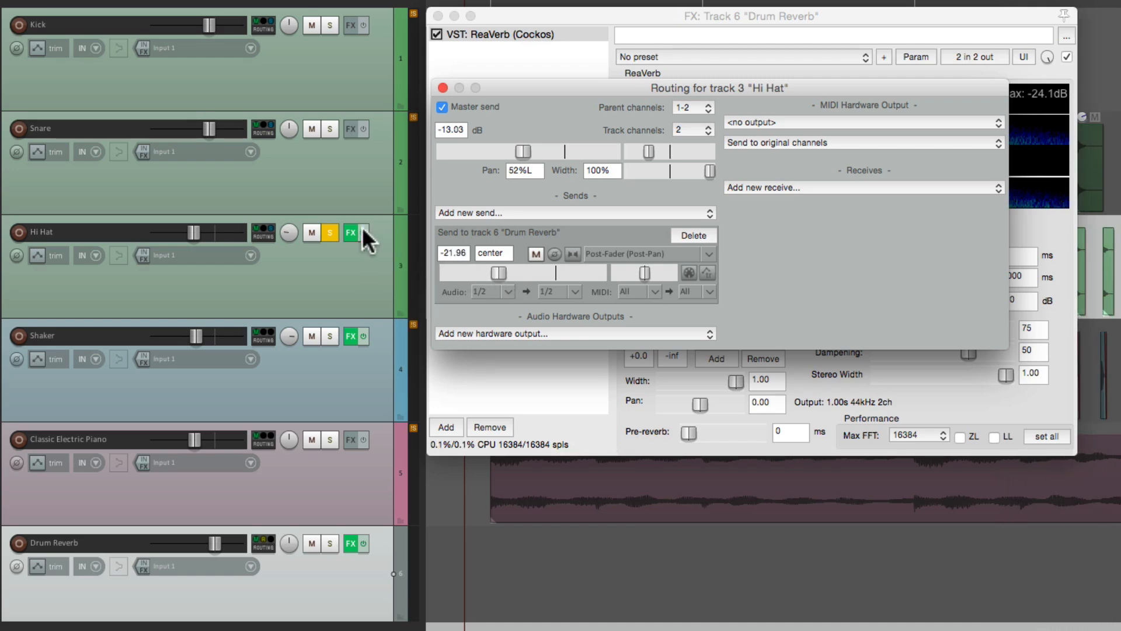
left_click(336, 229)
Step: Create a send from Shaker to Drum Reverb, solo Shaker, and set the send level to -22.44 dB
left_click_drag(265, 337, 317, 601)
left_click(328, 336)
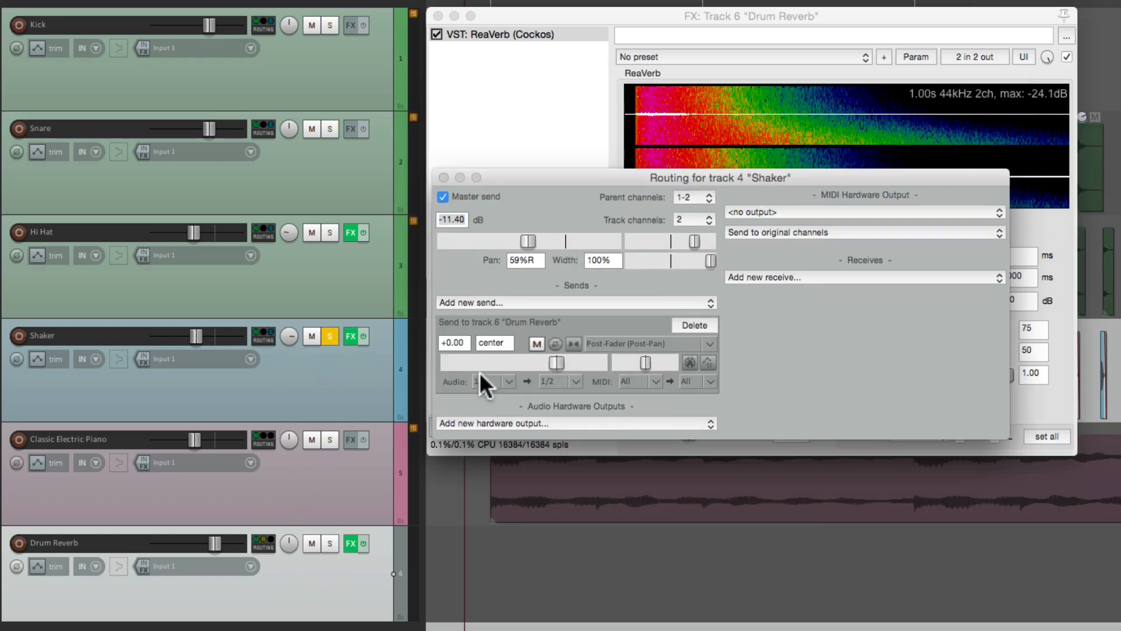
left_click_drag(551, 356, 495, 367)
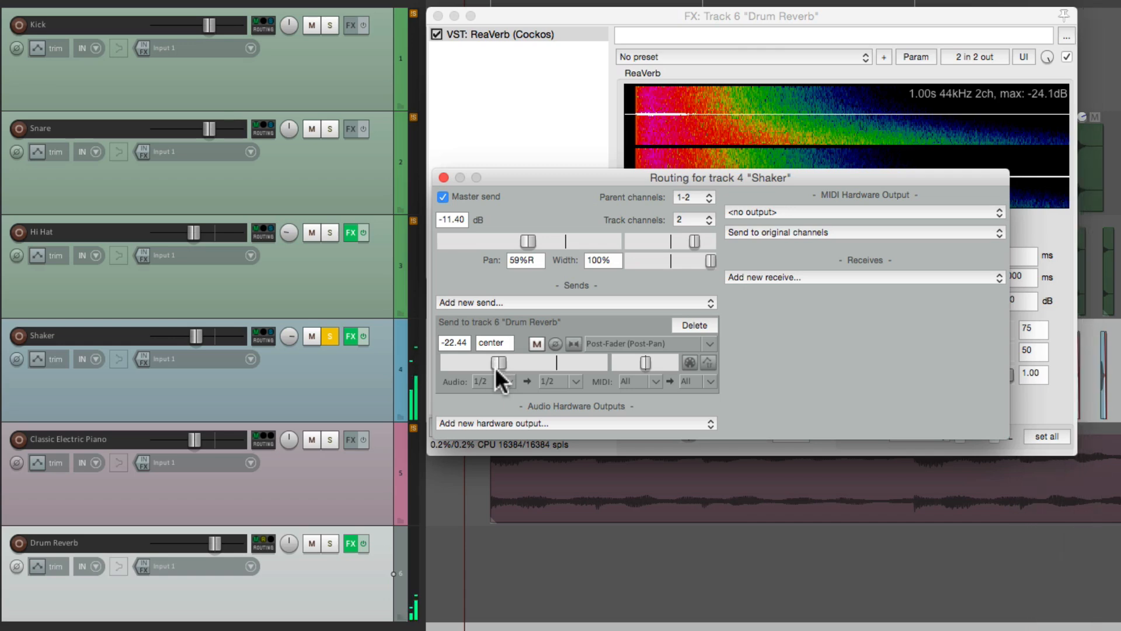
Step: Unsolo Shaker and close the open Kick and Hi Hat routing windows
left_click(322, 335)
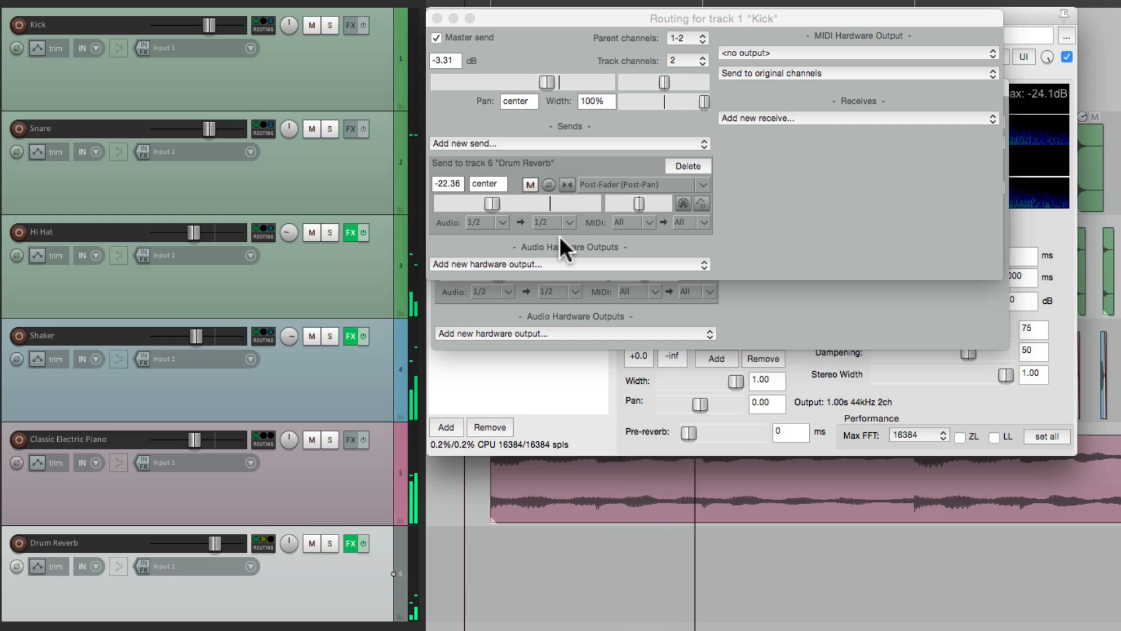
left_click(436, 18)
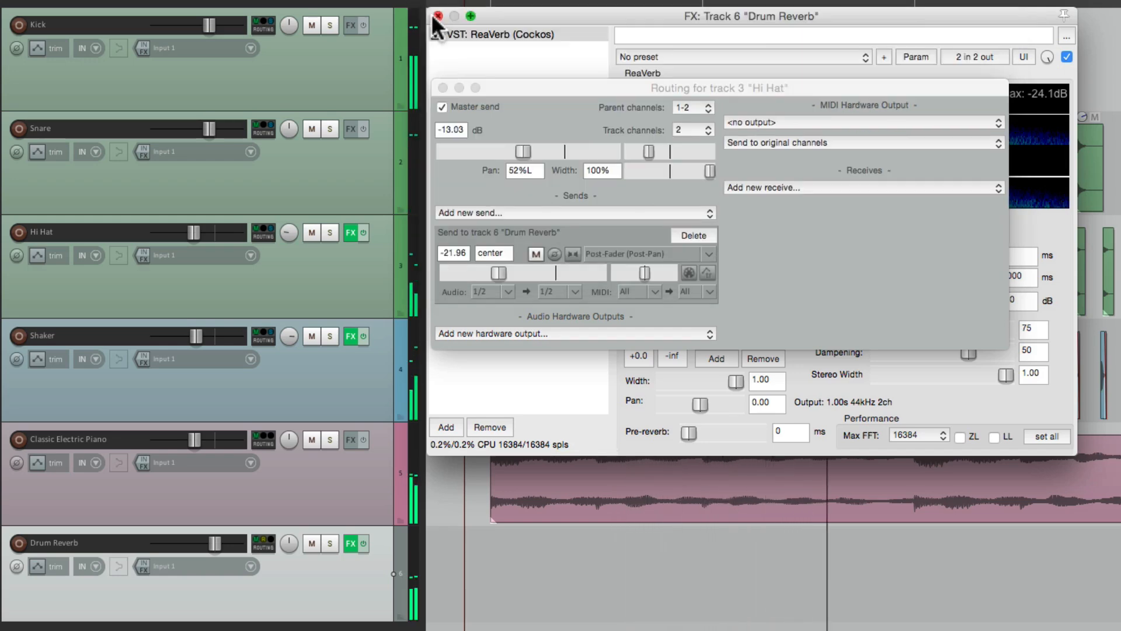
left_click(443, 88)
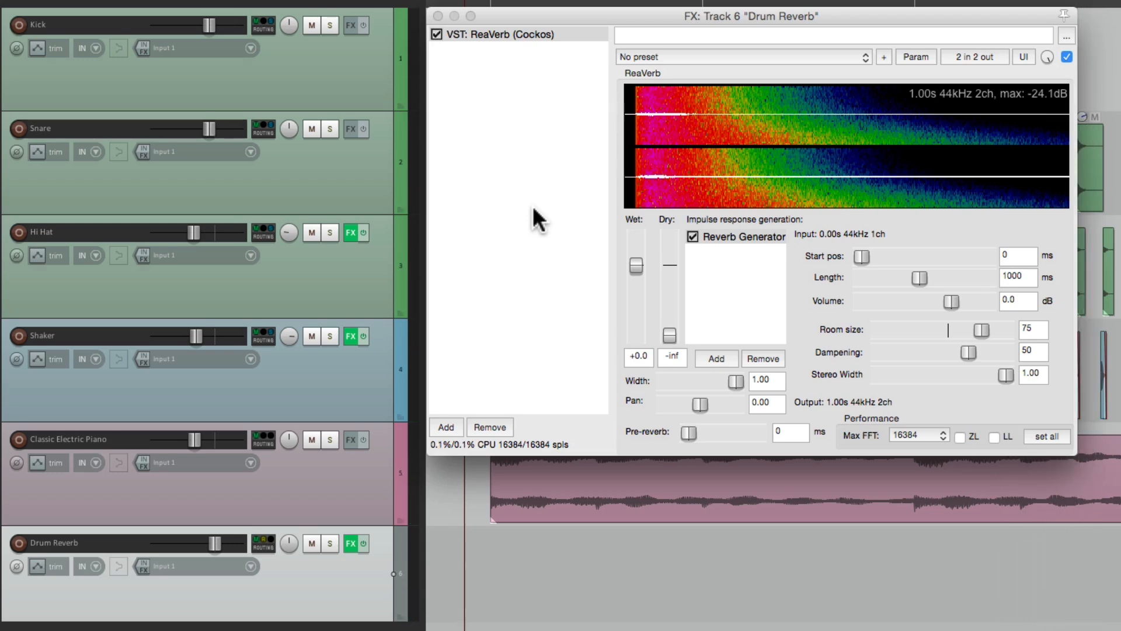
Step: Compare the full mix with Drum Reverb muted and unmuted, stop playback, and check the Snare track's send routing
left_click(311, 543)
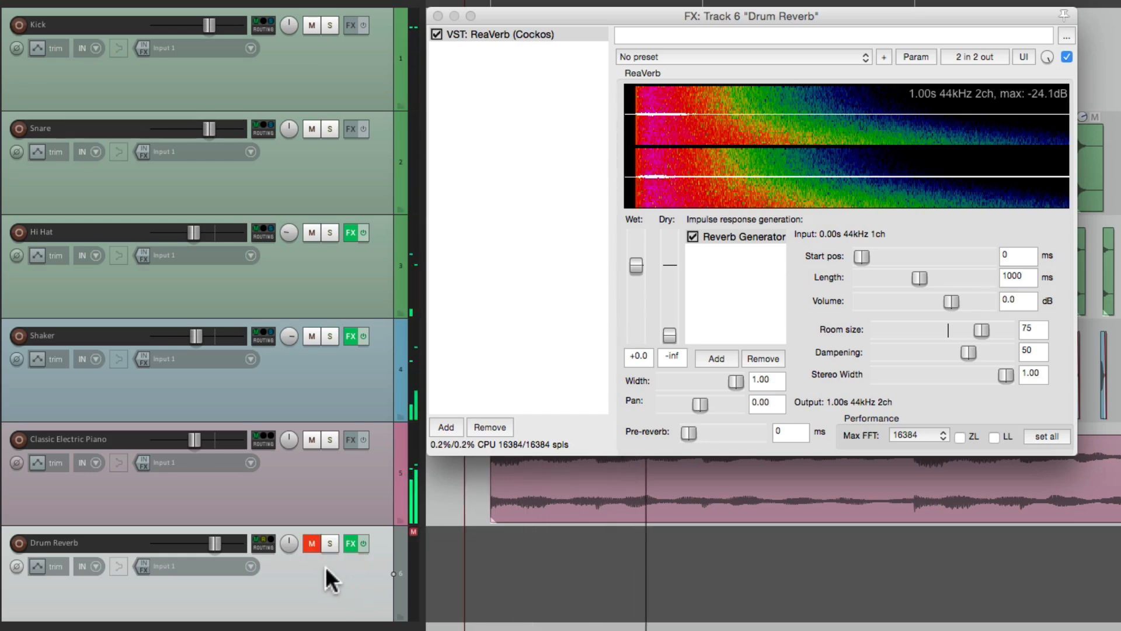
left_click(313, 543)
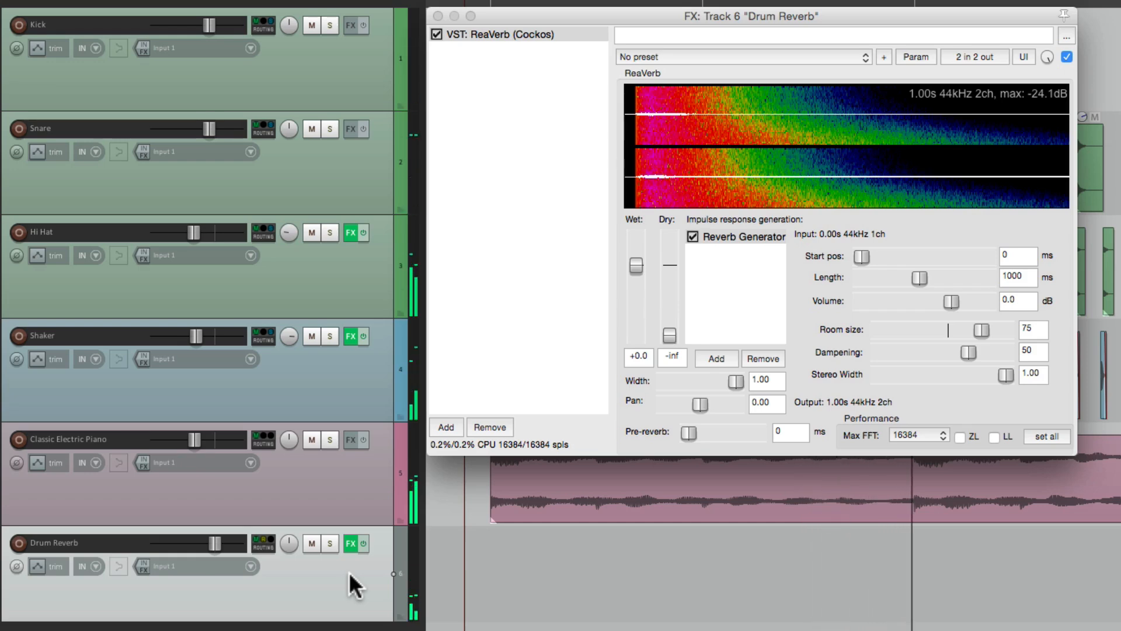
key("space")
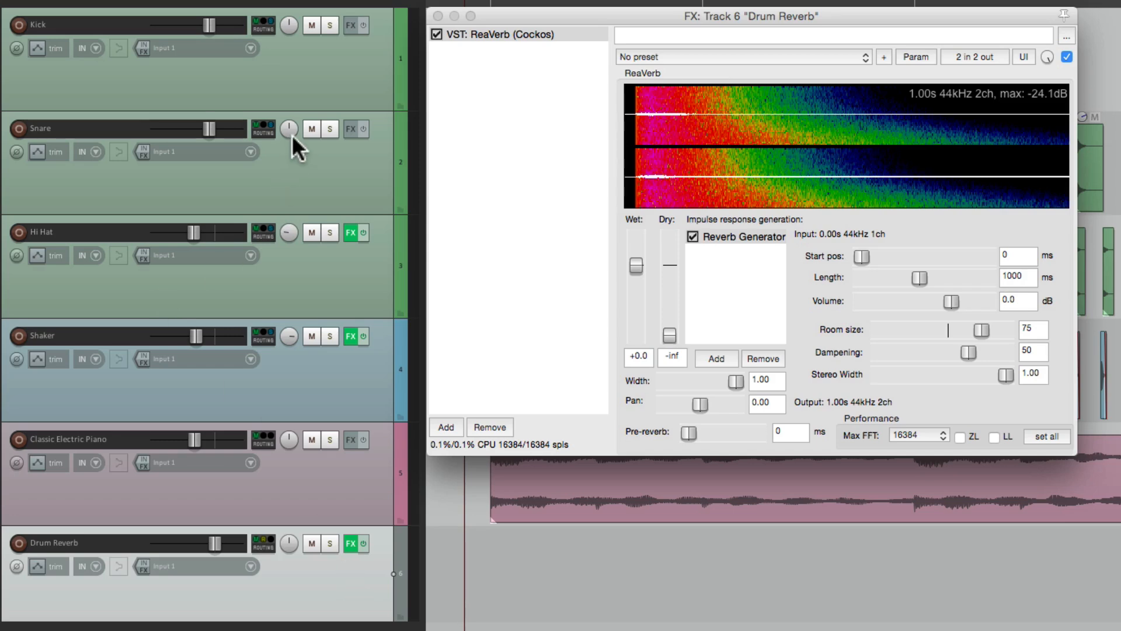
left_click(261, 127)
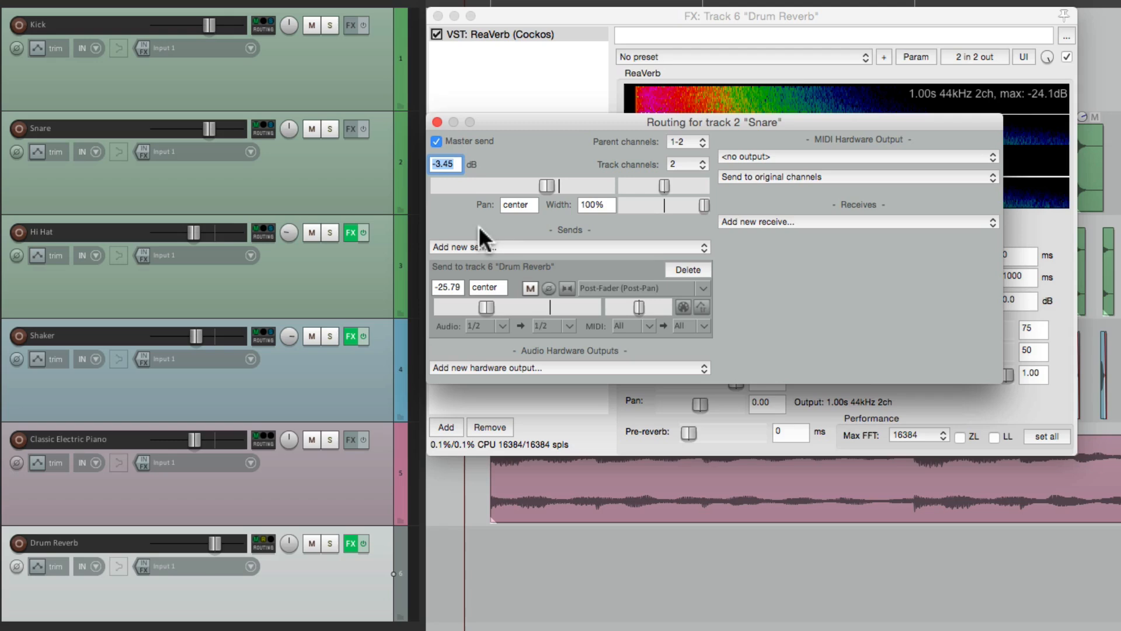
left_click(436, 122)
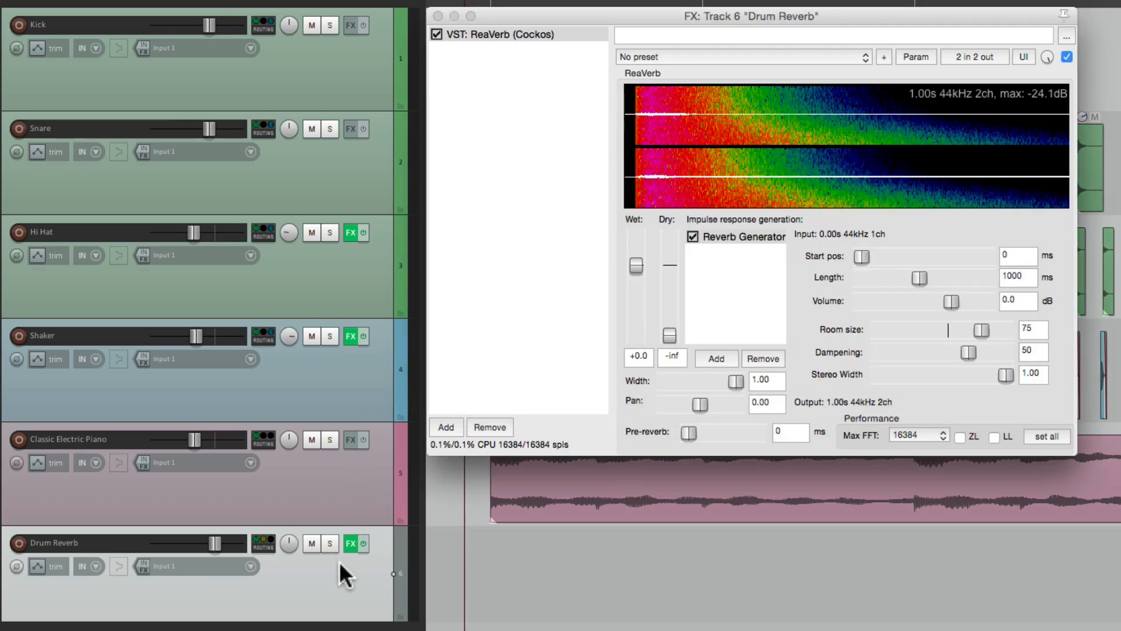
Step: In Drum Reverb's routing, set the receive levels to -25.70 dB for Kick and -21.72 dB for Snare during playback with Classic Electric Piano muted
left_click(264, 543)
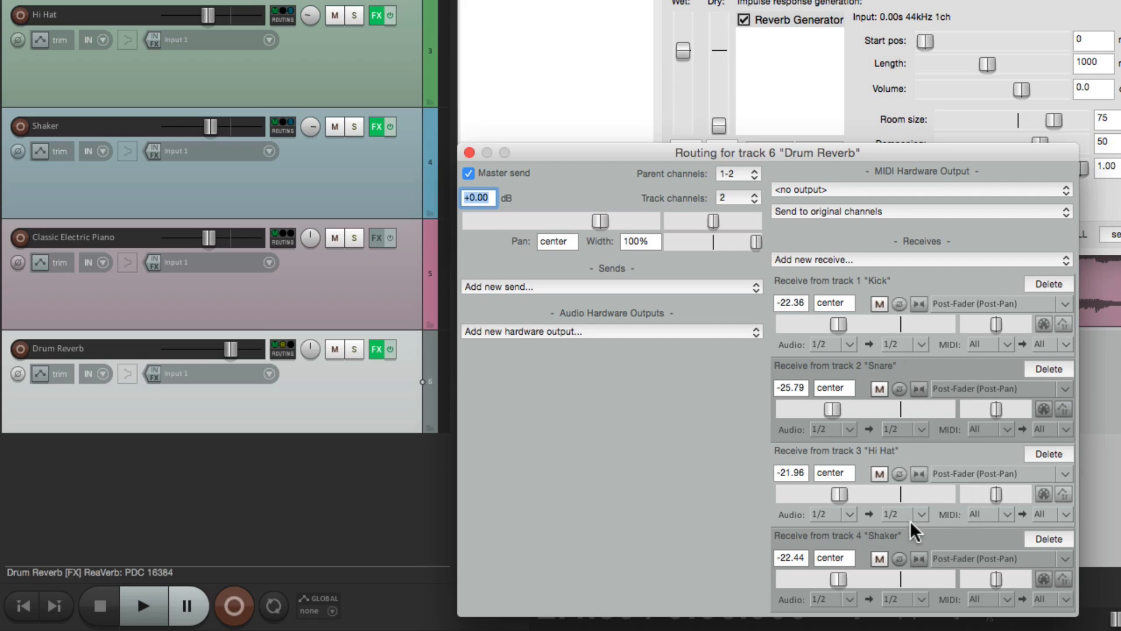
left_click(335, 239)
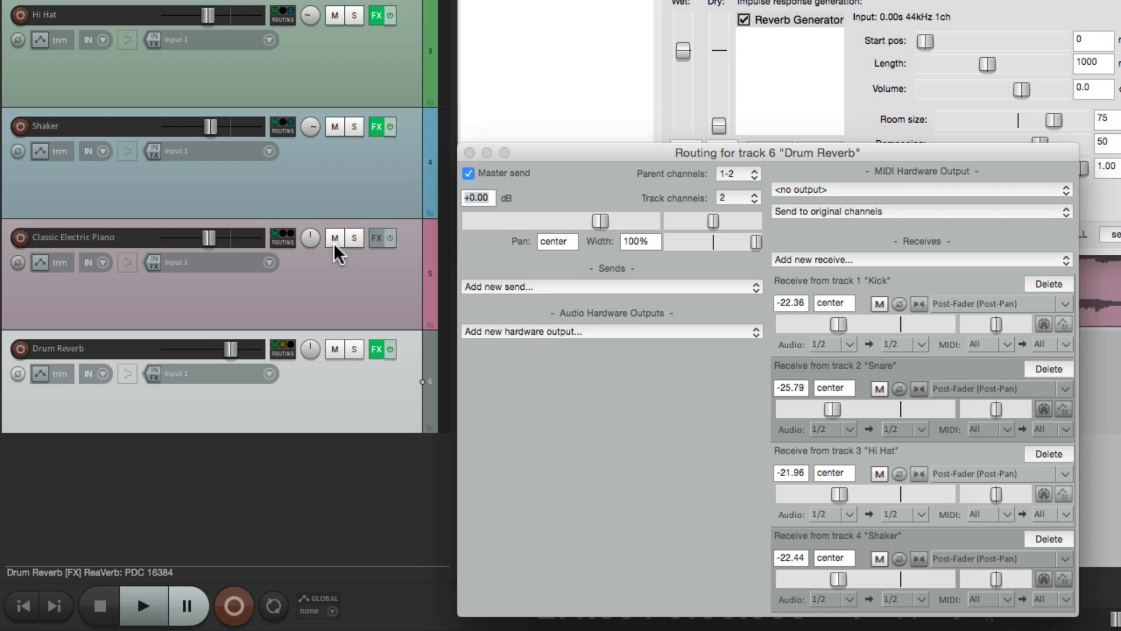
key("space")
mouse_move(834, 410)
left_mouse_down()
mouse_move(796, 415)
mouse_move(832, 412)
left_mouse_up()
left_click_drag(839, 321, 832, 324)
left_click_drag(839, 406, 838, 405)
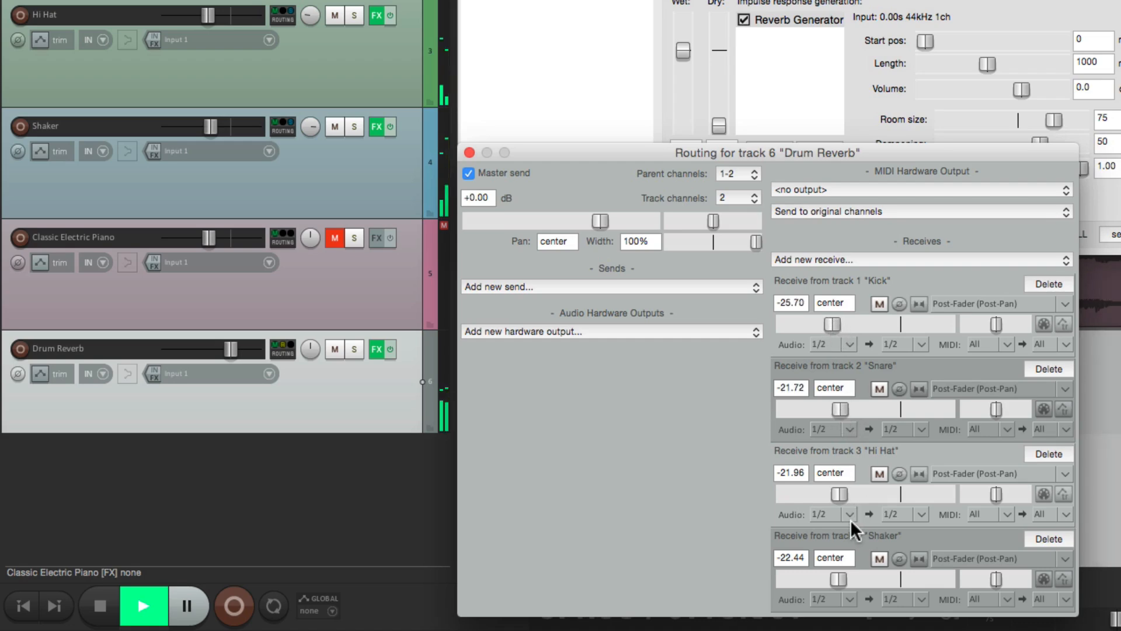
Step: Set Drum Reverb's receive levels to -23.85 dB for Shaker and -23.35 dB for Hi Hat, and stop playback
left_click_drag(838, 578, 834, 579)
left_click_drag(836, 491, 833, 494)
key("space")
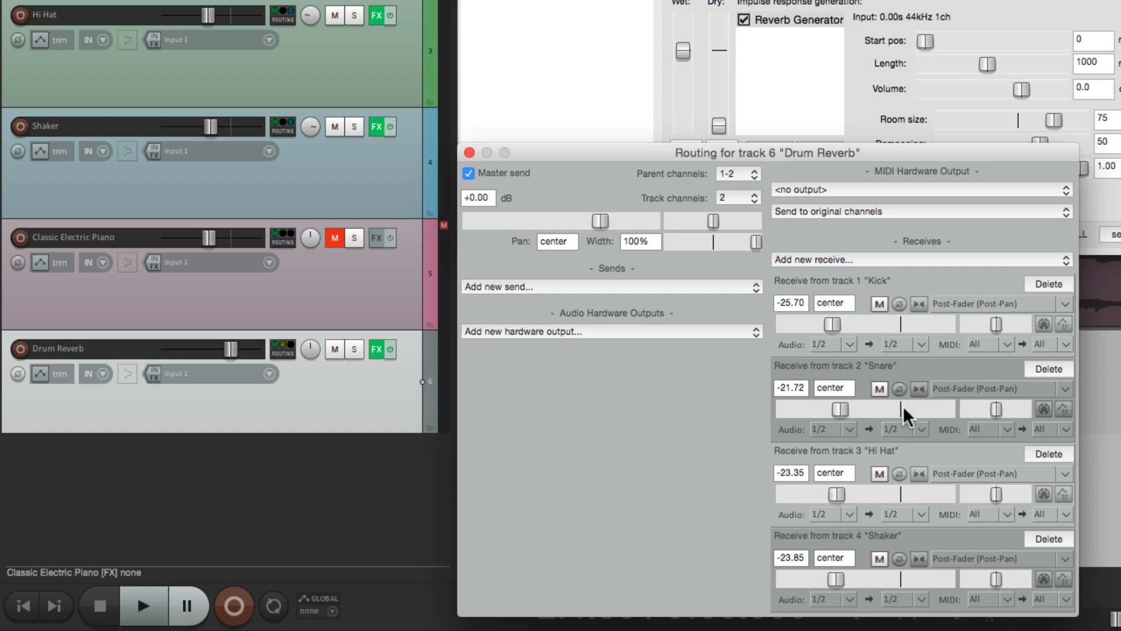
Step: Close the Drum Reverb routing and effects windows and unmute Classic Electric Piano
left_click(469, 153)
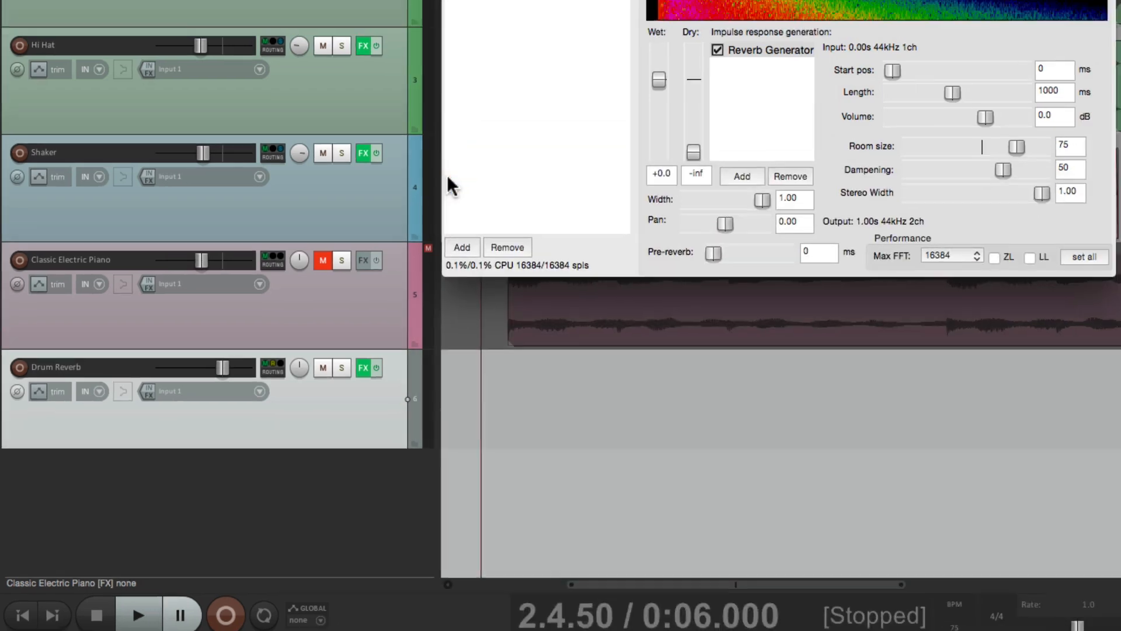
left_click(344, 70)
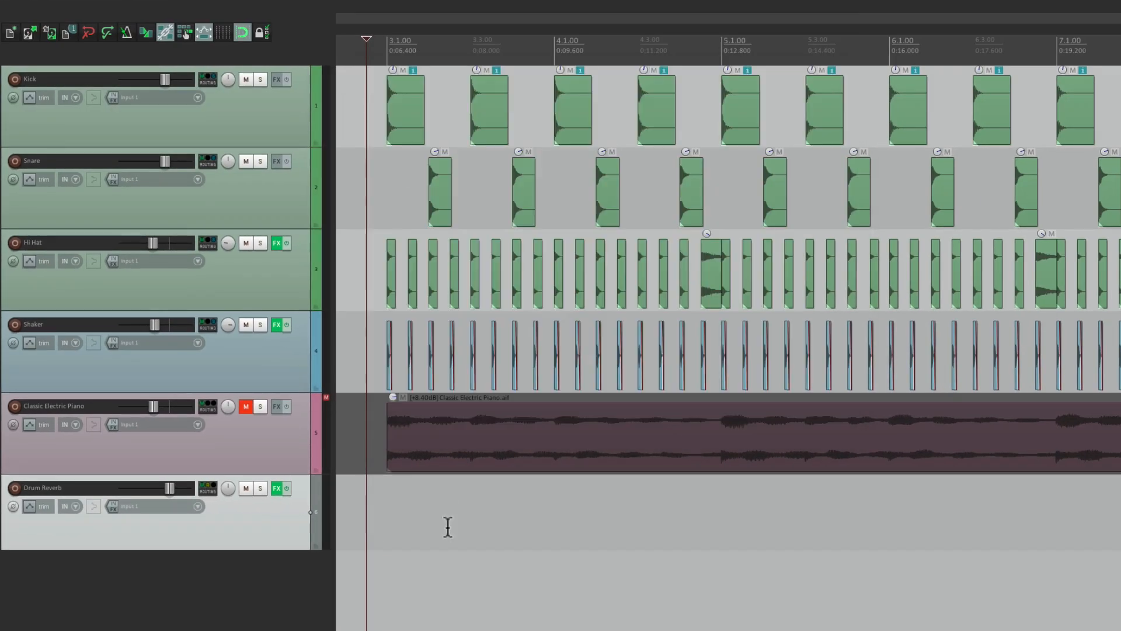
left_click(246, 408)
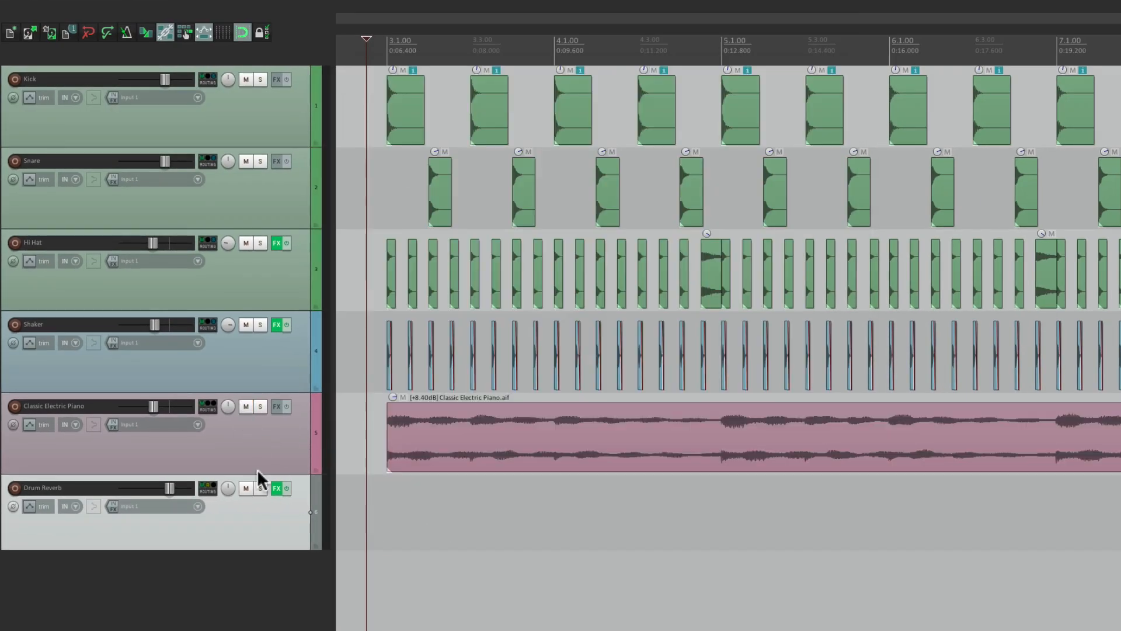
Step: Add a new track below Drum Reverb and name it Delay
double_click(249, 569)
double_click(52, 561)
type("Delay")
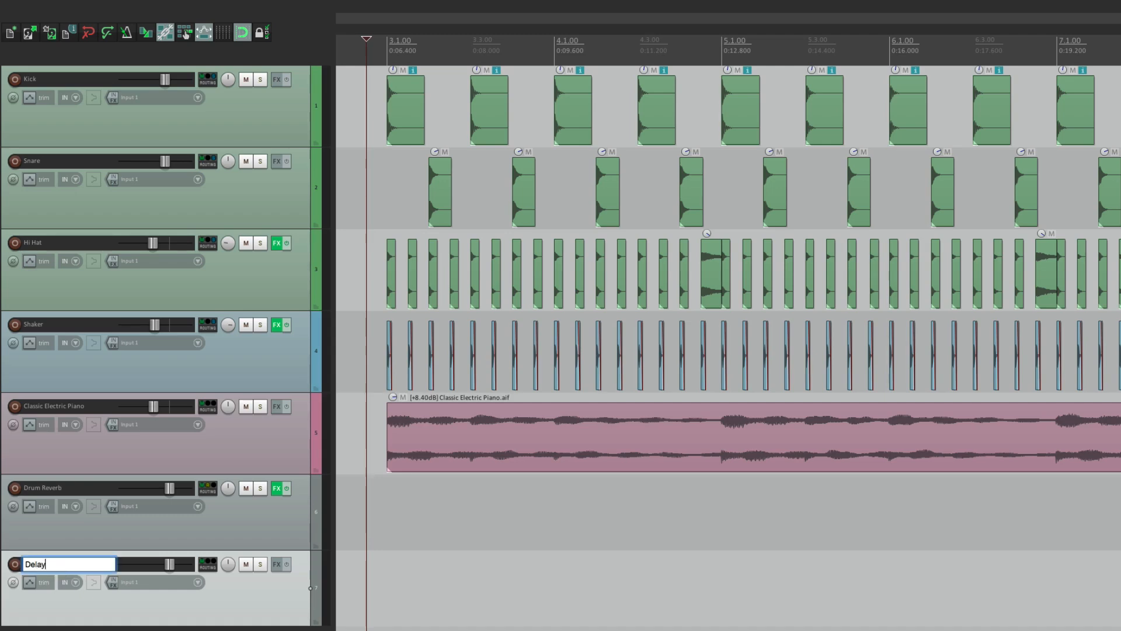
key("Return")
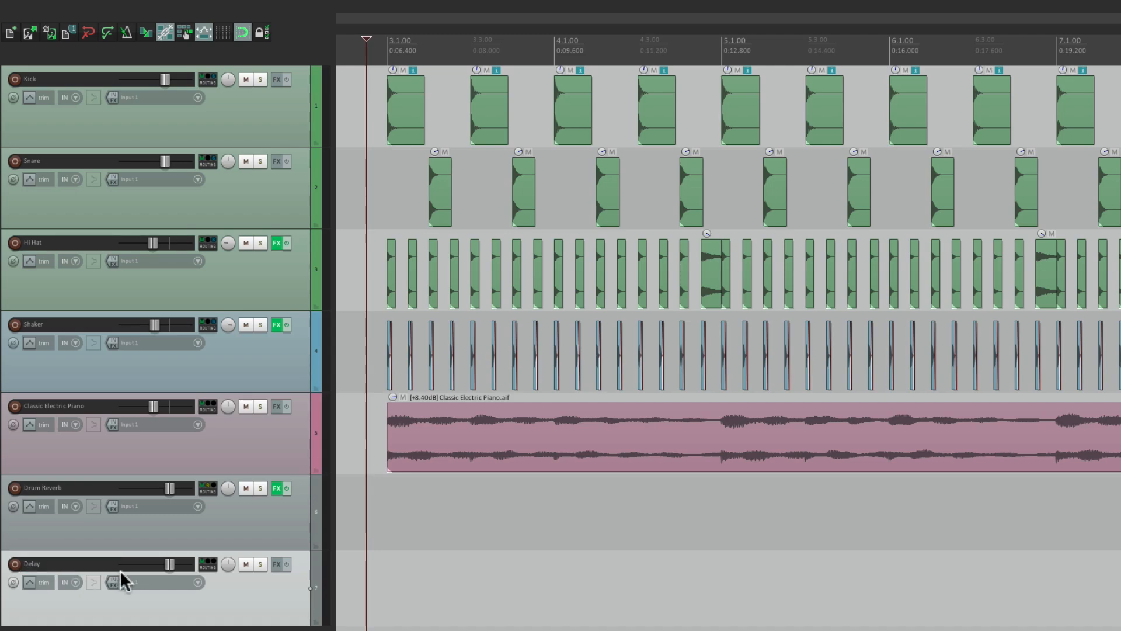
Step: Add the Cockos ReaDelay plugin to the Delay track
left_click(277, 564)
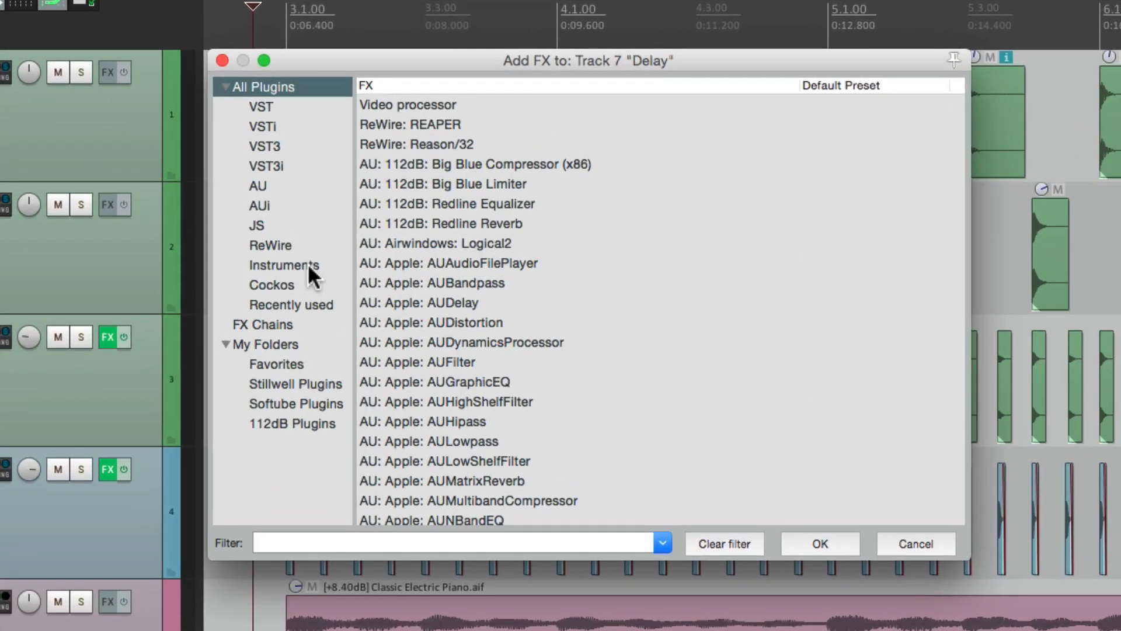
left_click(318, 285)
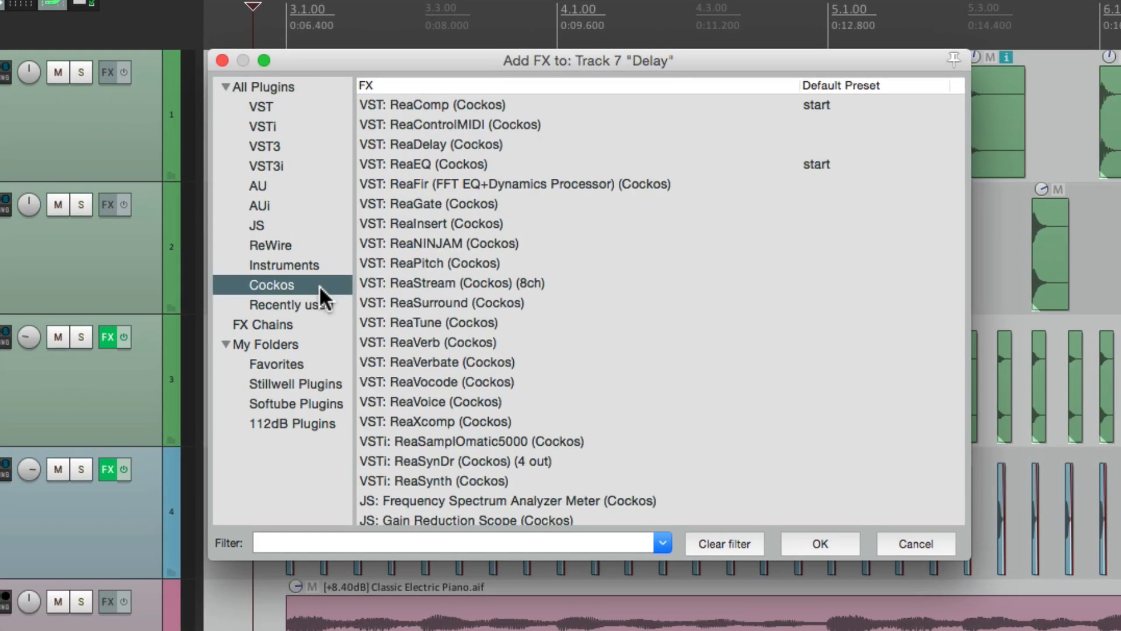
double_click(499, 143)
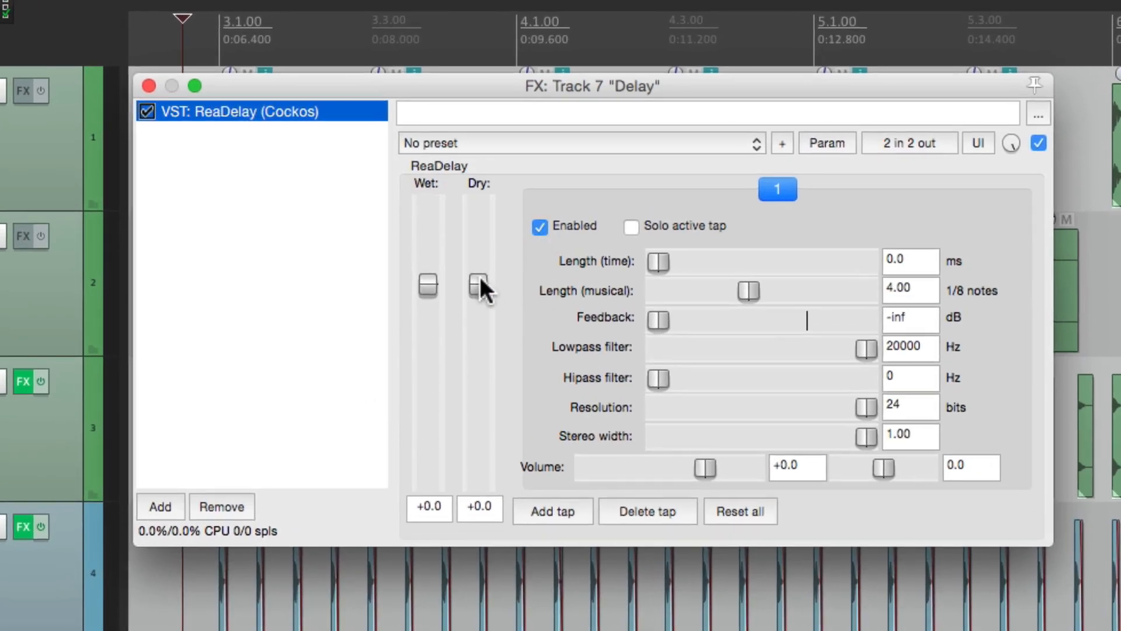
Step: Set ReaDelay's dry level to -inf and its musical length to .5 eighth notes, and close the effects window
left_click_drag(480, 281, 464, 554)
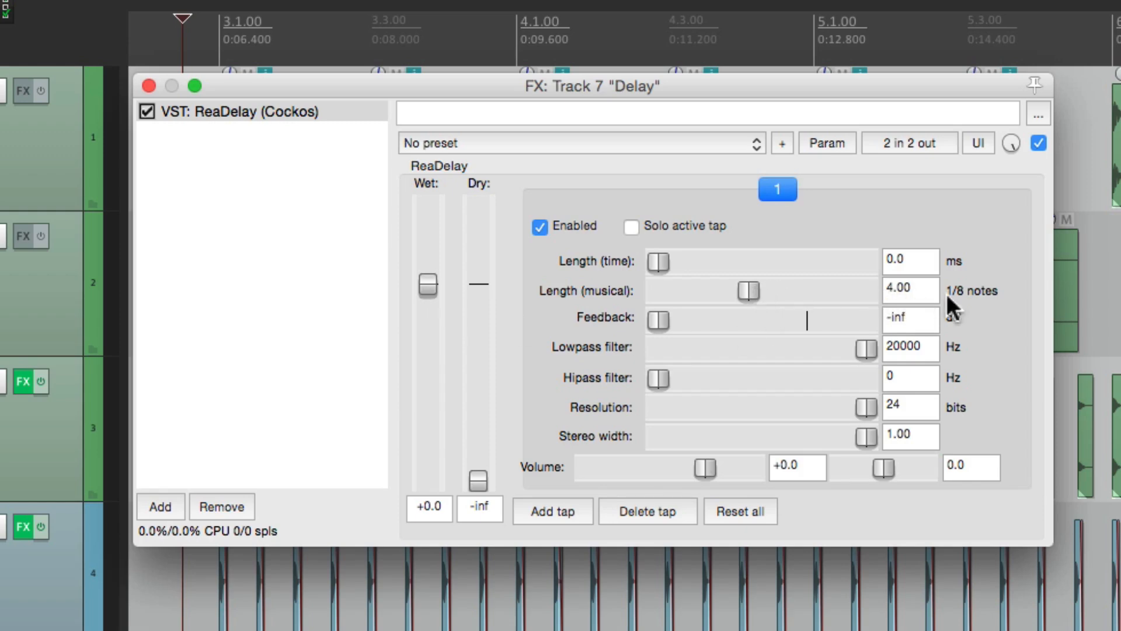
left_click(924, 292)
type(".5")
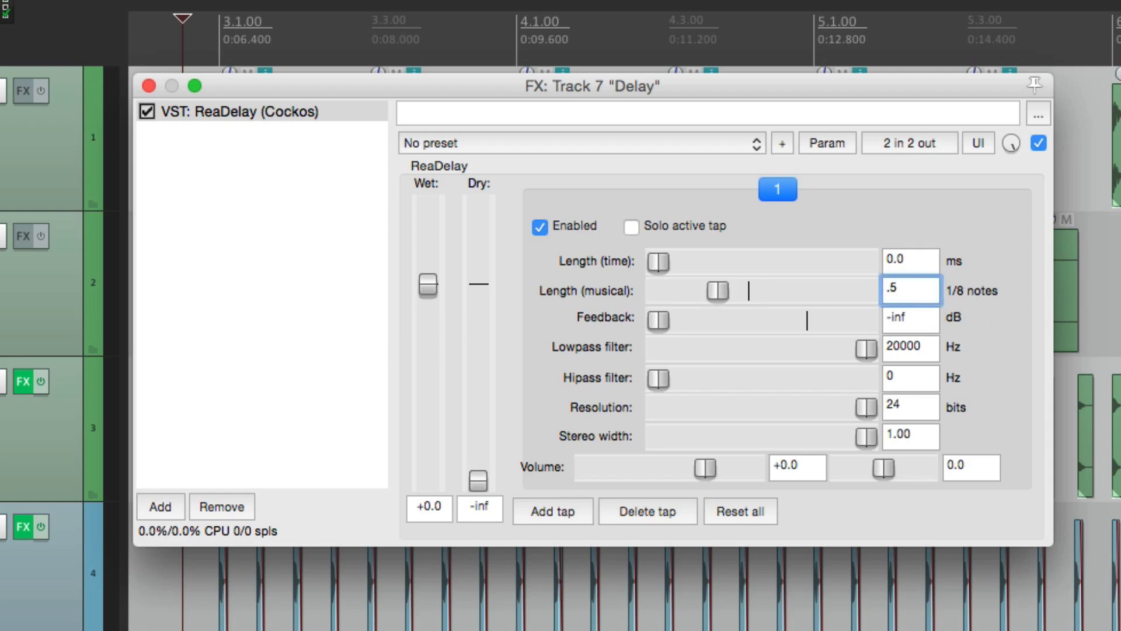
key("Return")
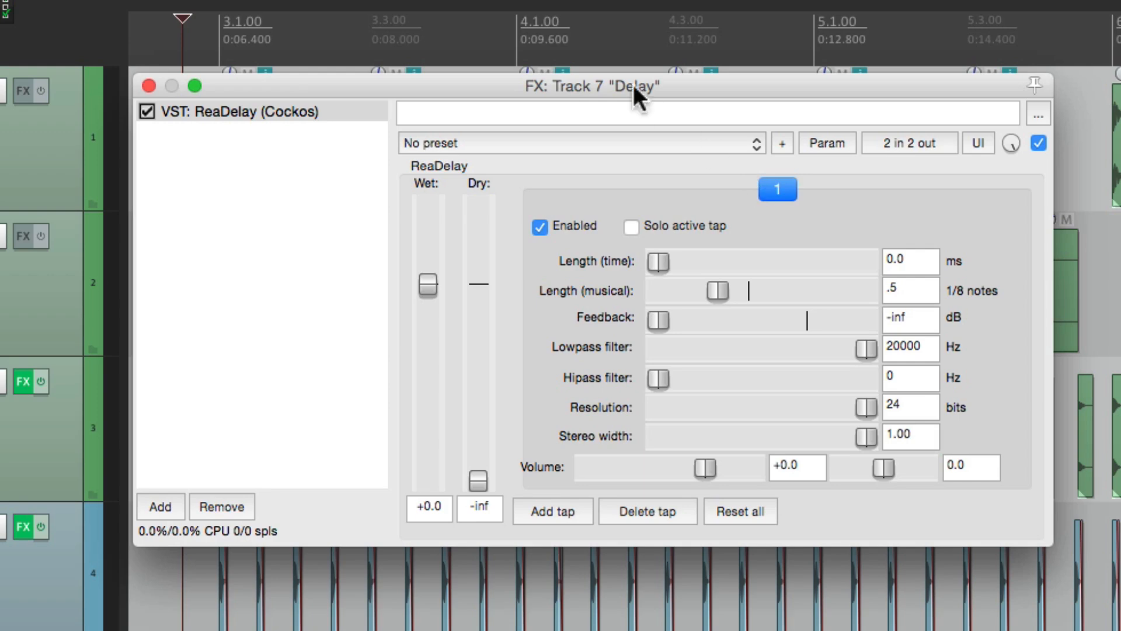
left_click(148, 86)
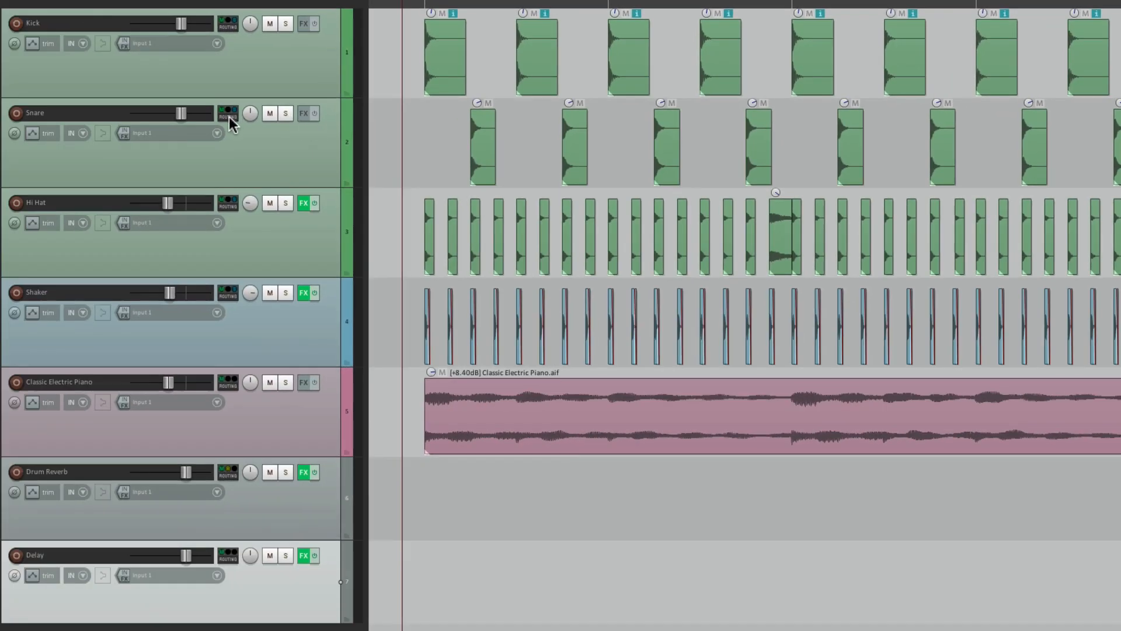
Step: Create a send from Snare to Delay and set its level to -22.36 dB, soloing Snare temporarily to judge it
mouse_move(229, 117)
left_click_drag(304, 600, 305, 601)
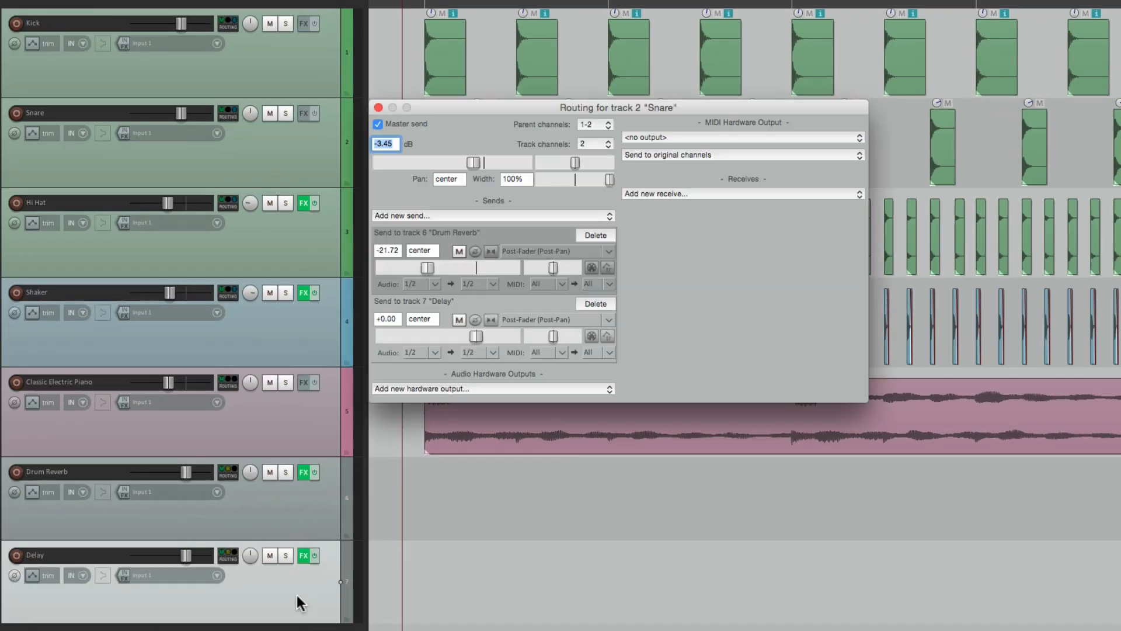
left_click(286, 113)
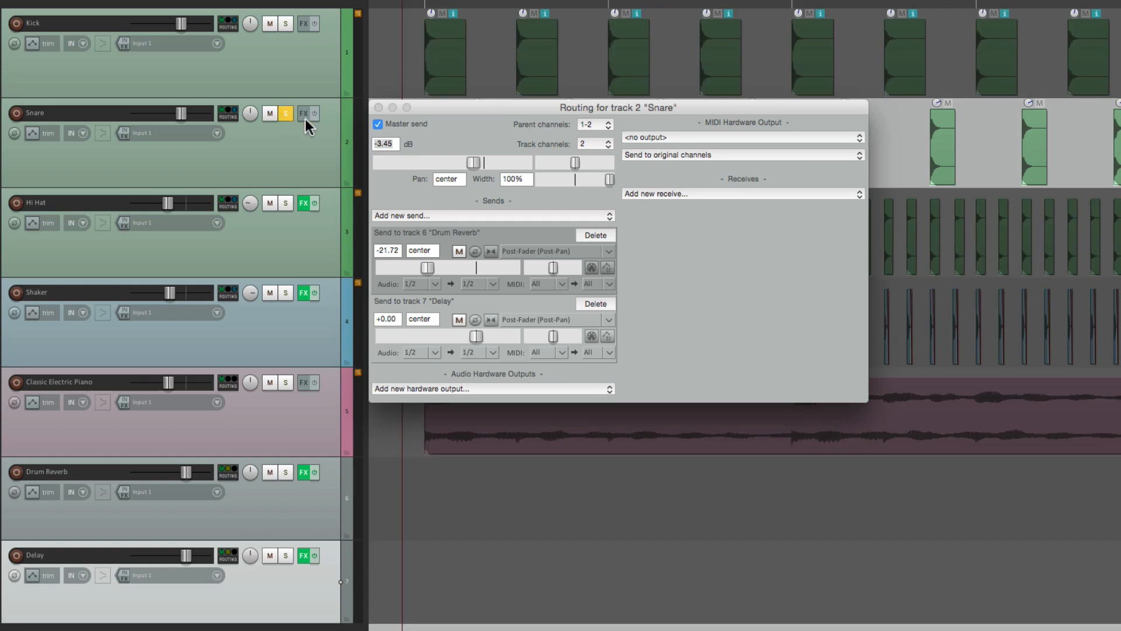
left_click_drag(477, 339, 429, 343)
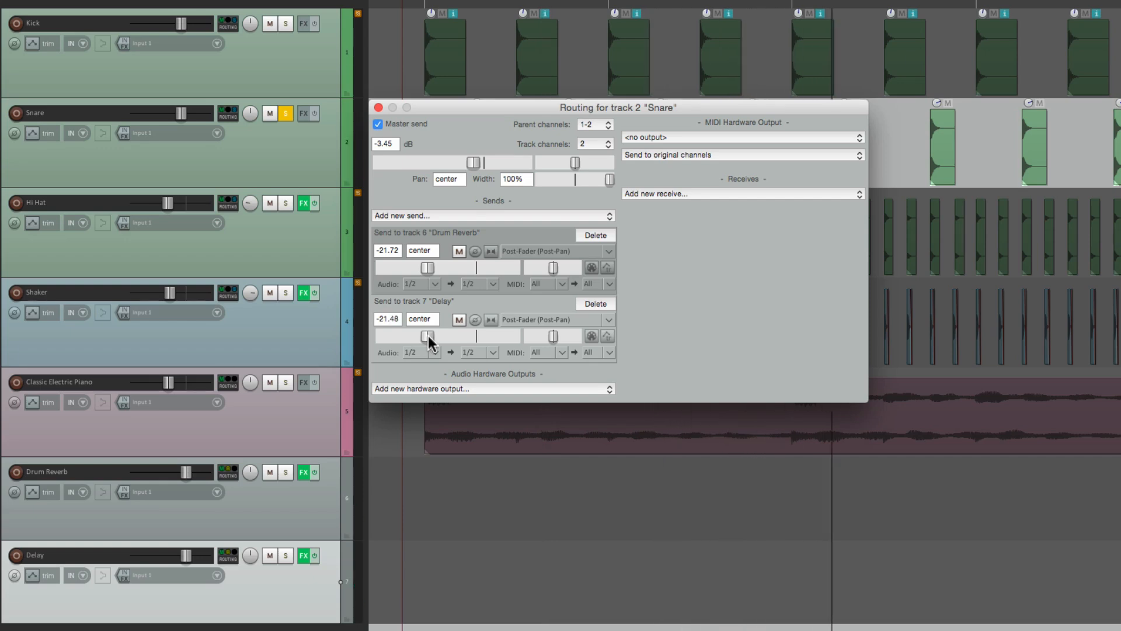
left_click(288, 112)
left_click_drag(427, 339, 426, 342)
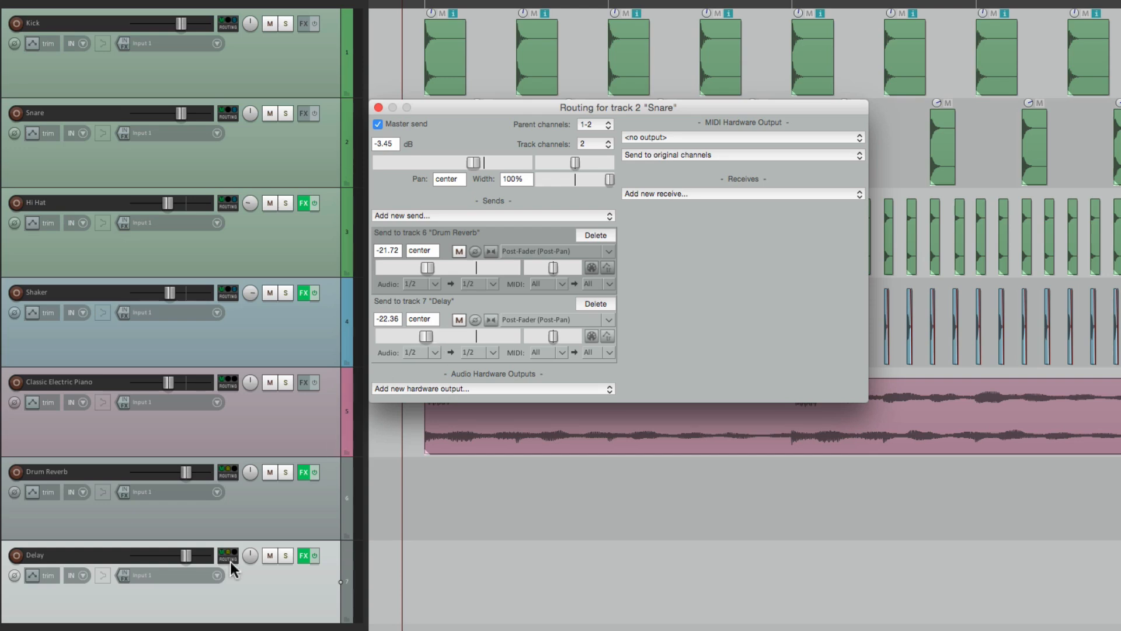
Step: Create a send from Delay to the Reverb track, solo Snare, and set the send level to -16.00 dB
mouse_move(229, 555)
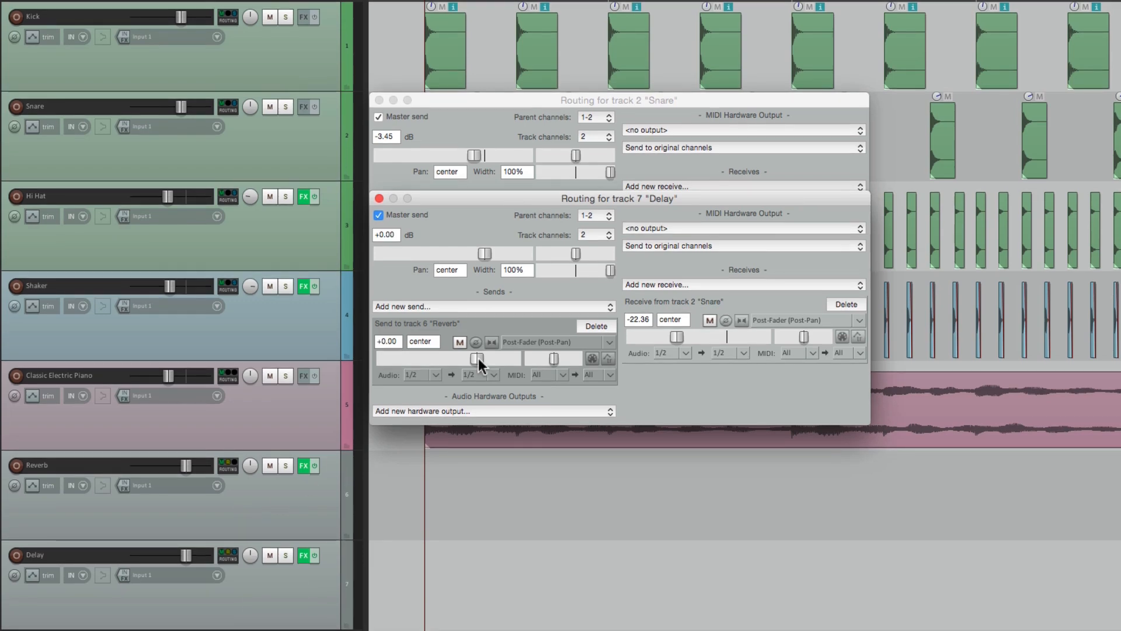
left_click(286, 107)
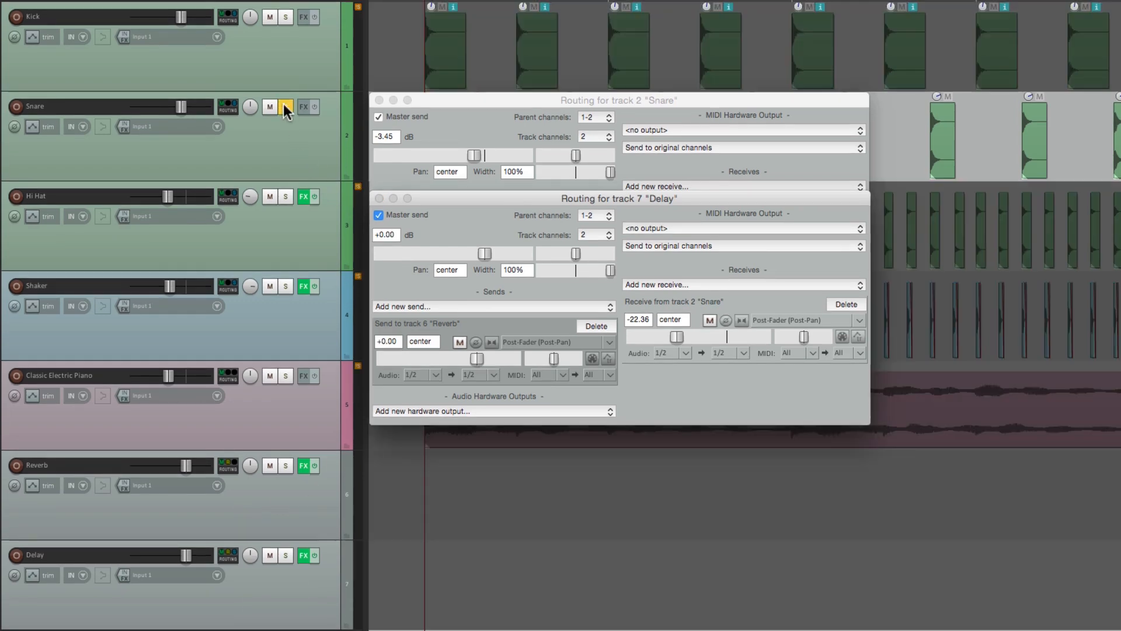
left_click_drag(477, 364, 439, 360)
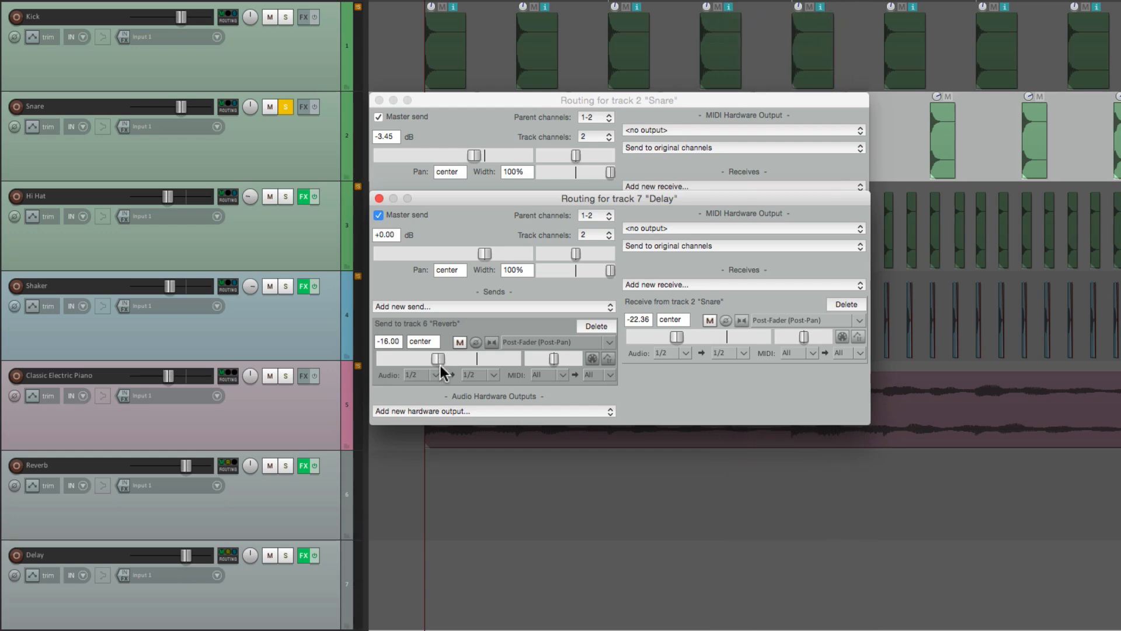
Step: Close the Delay and Snare routing windows, and unsolo Snare to audition the full mix
left_click(378, 198)
left_click(379, 101)
left_click(285, 107)
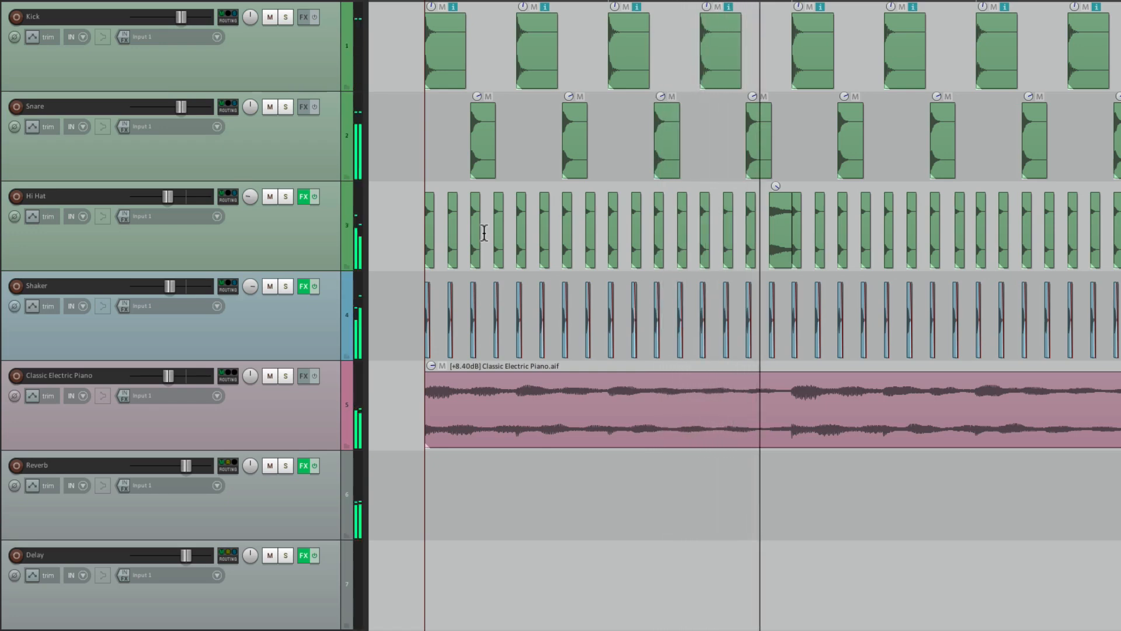
key("space")
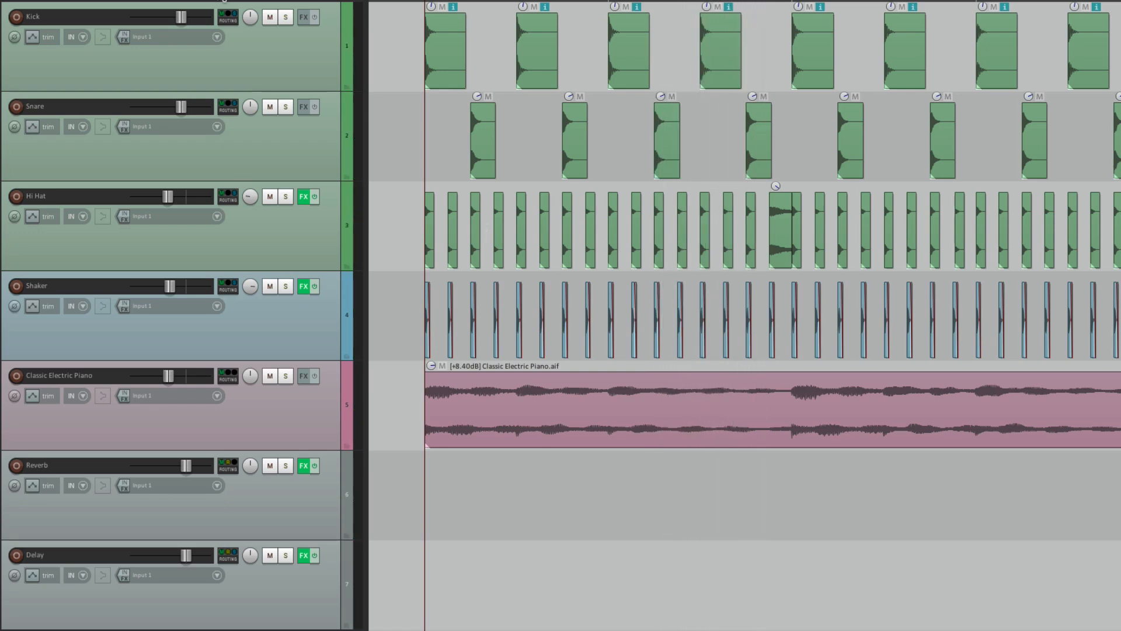
Step: Create a send from Kick to Delay and set its level to -21.56 dB, soloing Kick temporarily to judge it
left_click_drag(232, 21, 288, 589)
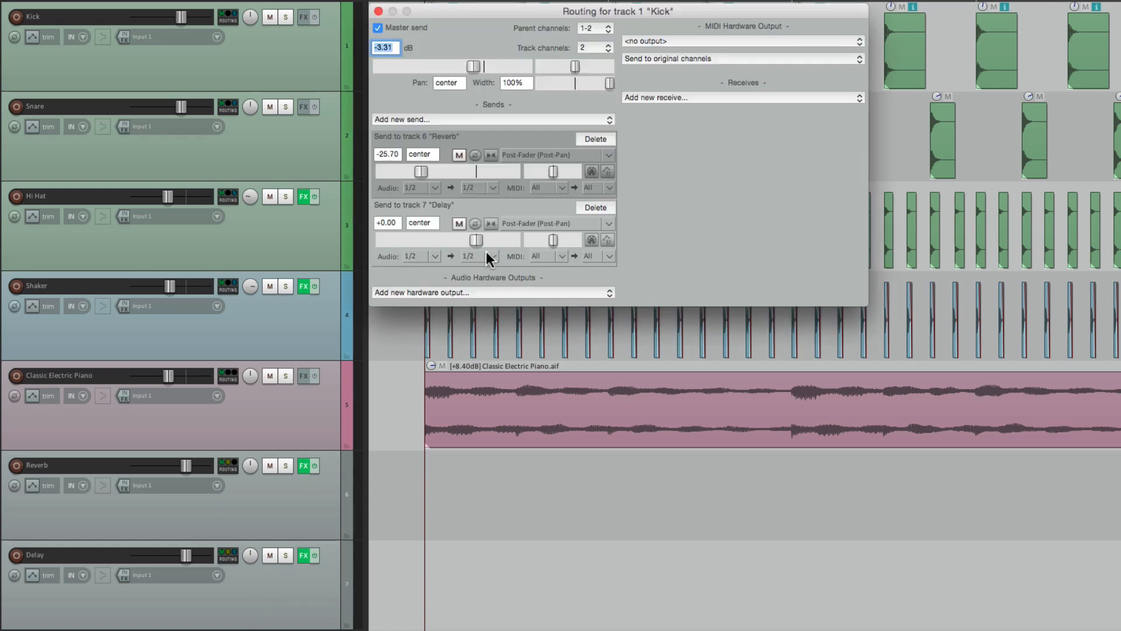
left_click_drag(477, 241, 362, 245)
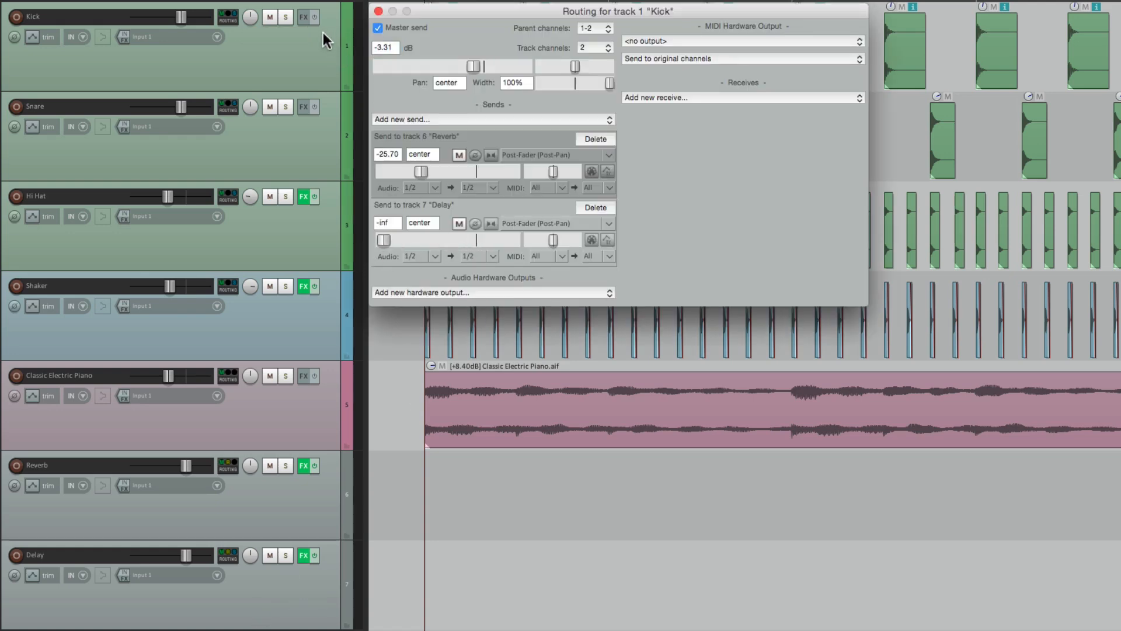
left_click(286, 18)
key("space")
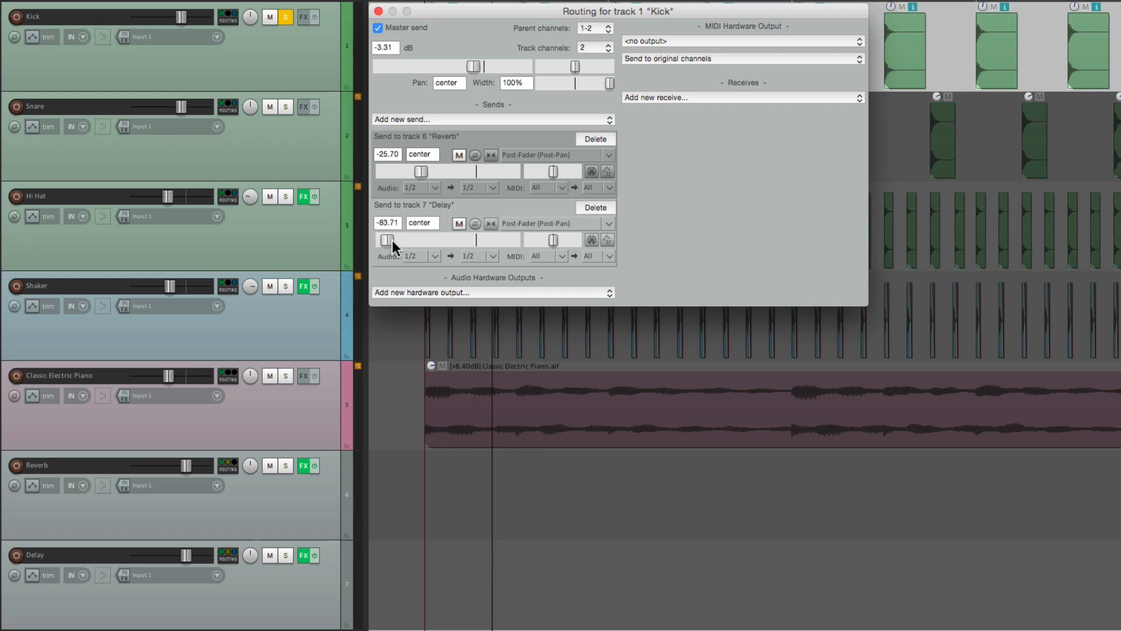
left_click_drag(384, 240, 429, 246)
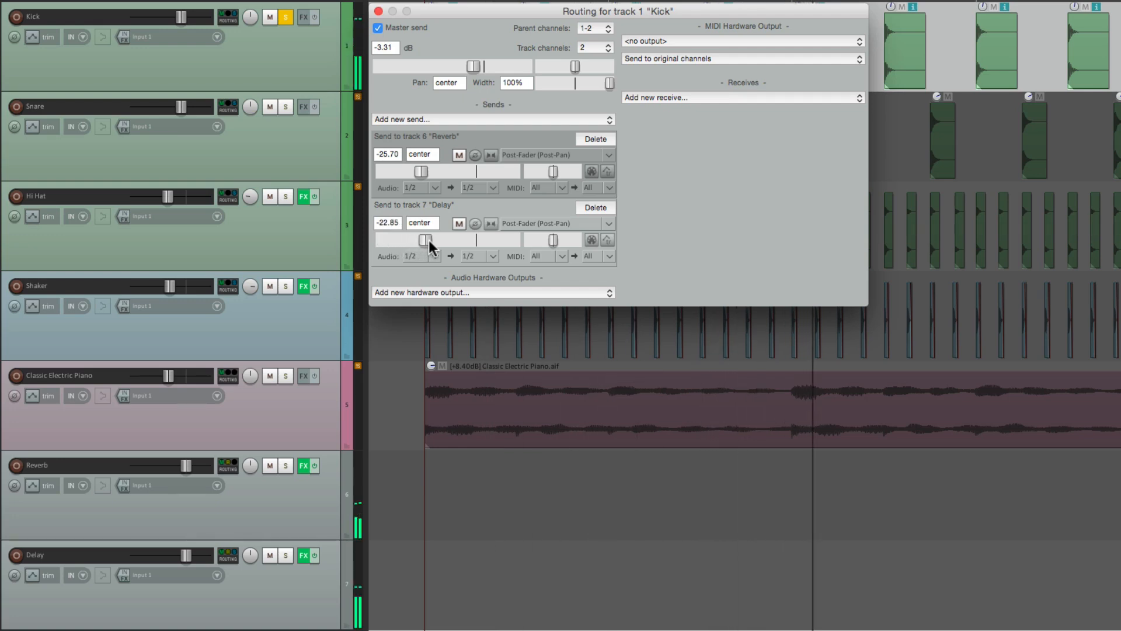
left_click(285, 16)
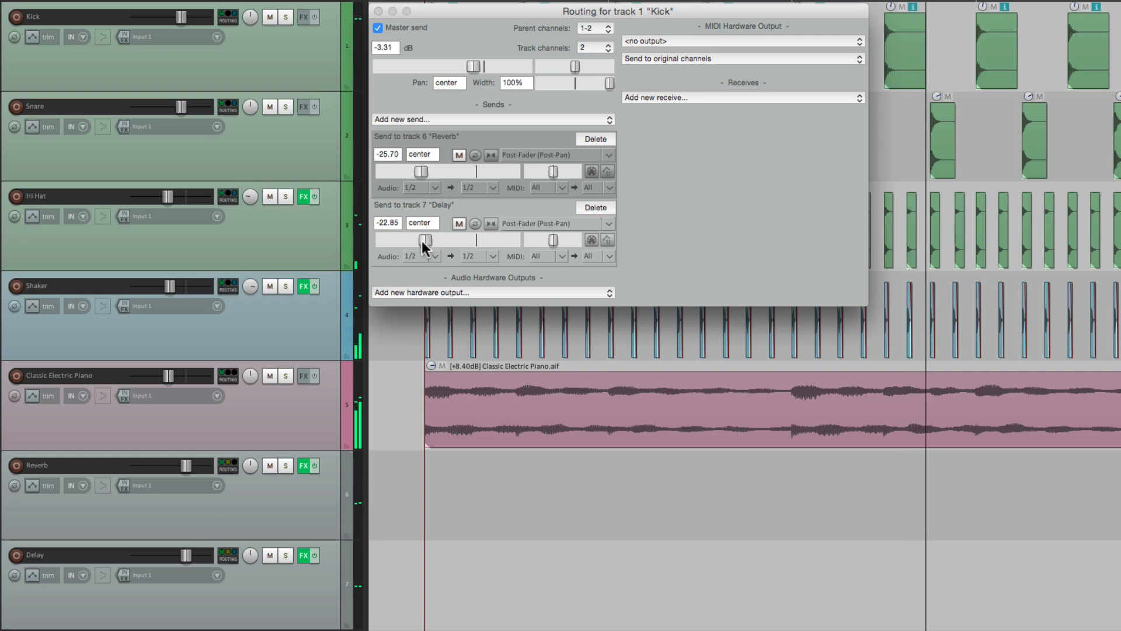
left_click_drag(425, 240, 428, 240)
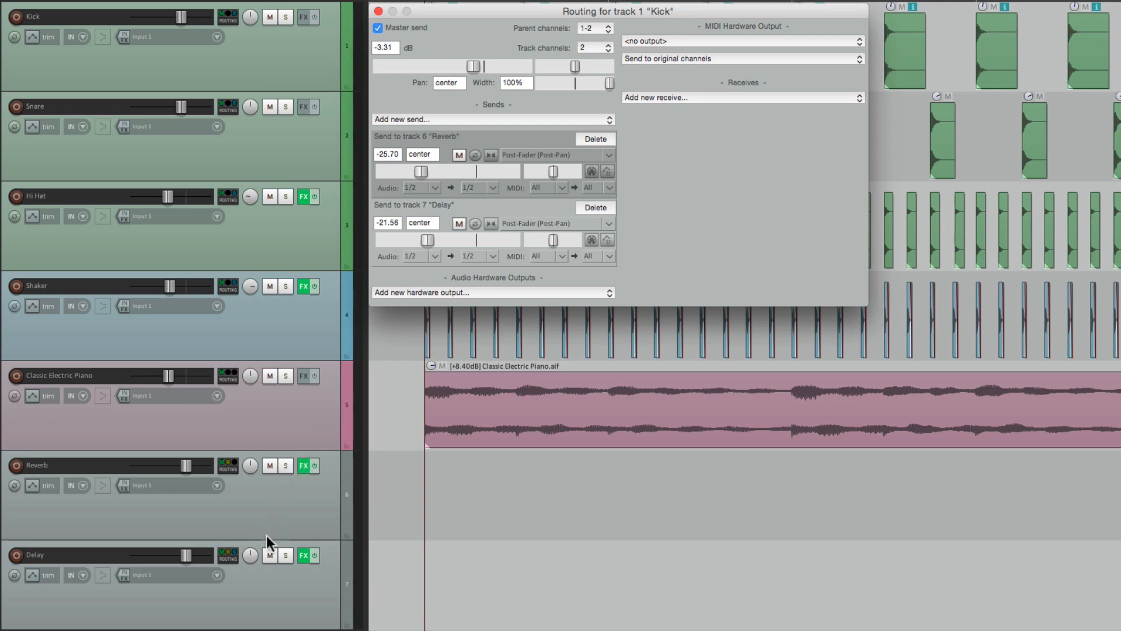
Step: Play the full mix with the Delay track muted and unmuted to compare the two
left_click(270, 556)
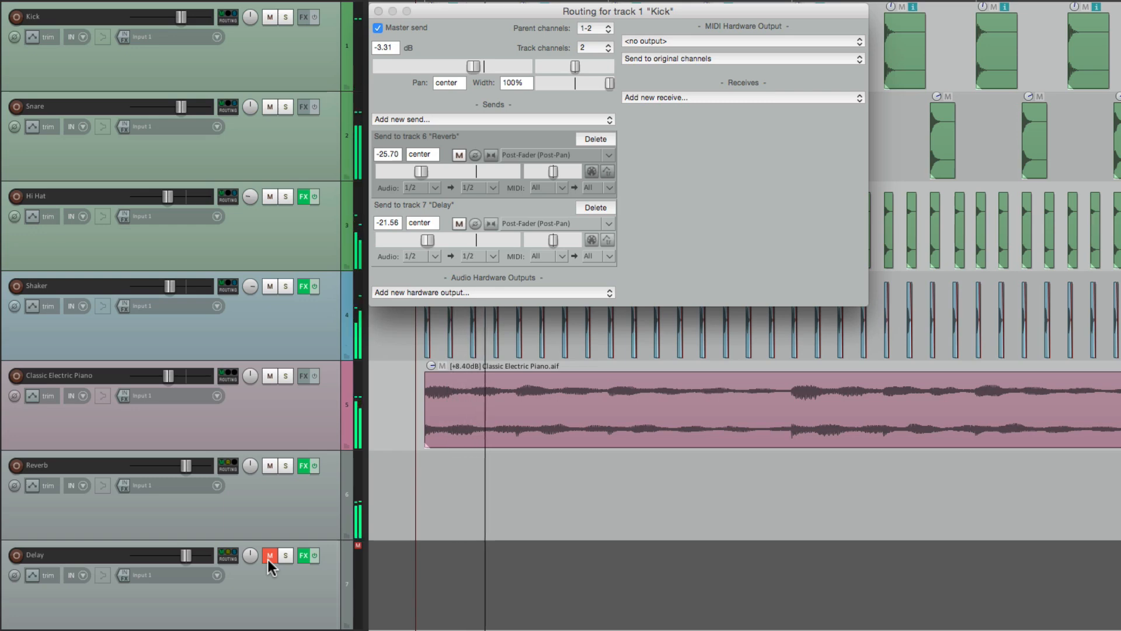
key("space")
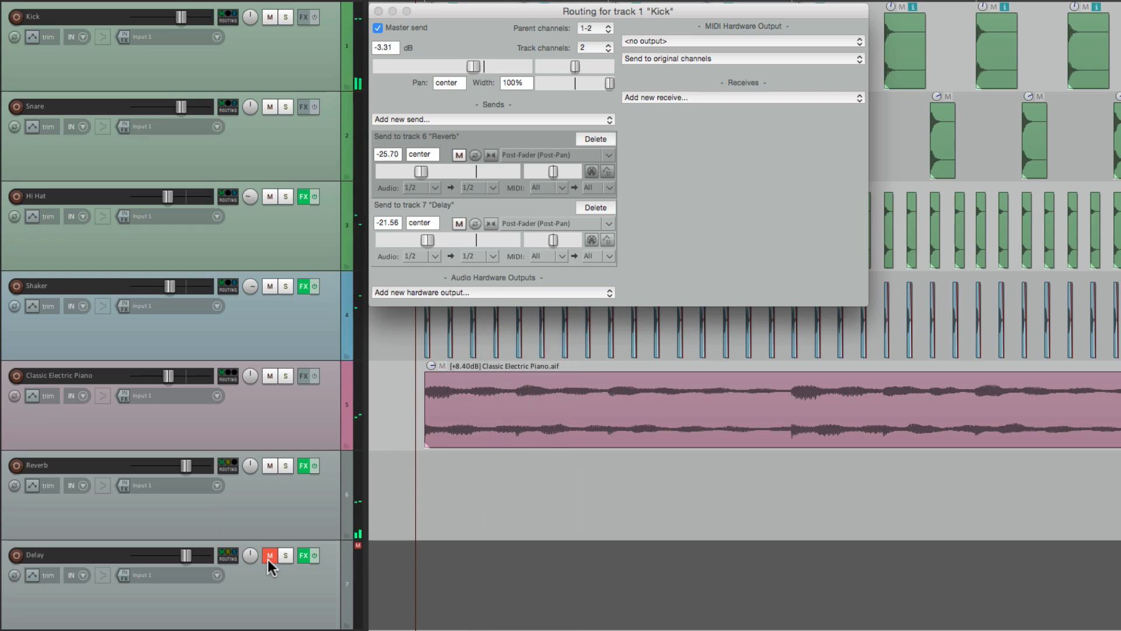
left_click(268, 558)
key("space")
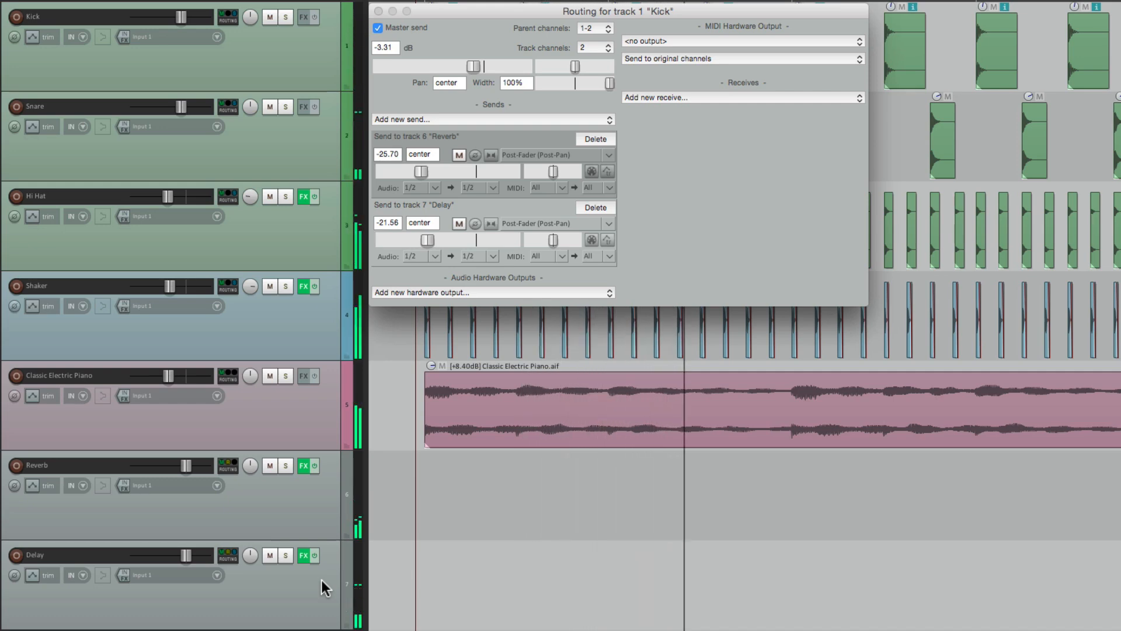
key("space")
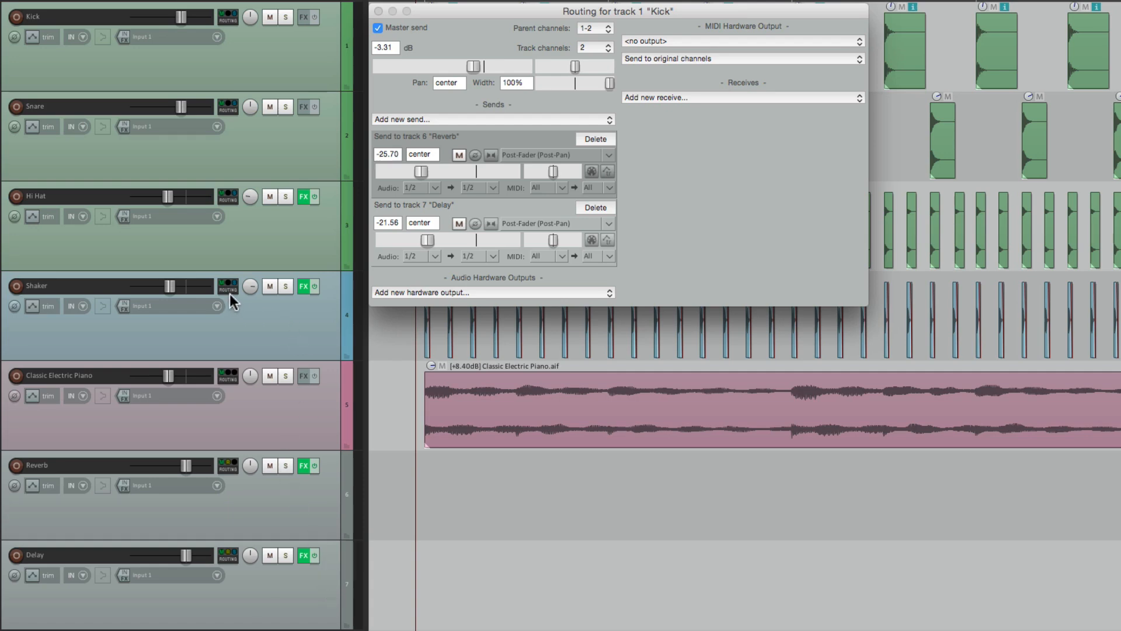
Step: Create a send from Shaker to Delay and set its level to -20.70 dB, soloing Shaker temporarily to judge it
left_click_drag(230, 293, 245, 422)
left_click_drag(266, 572, 273, 589)
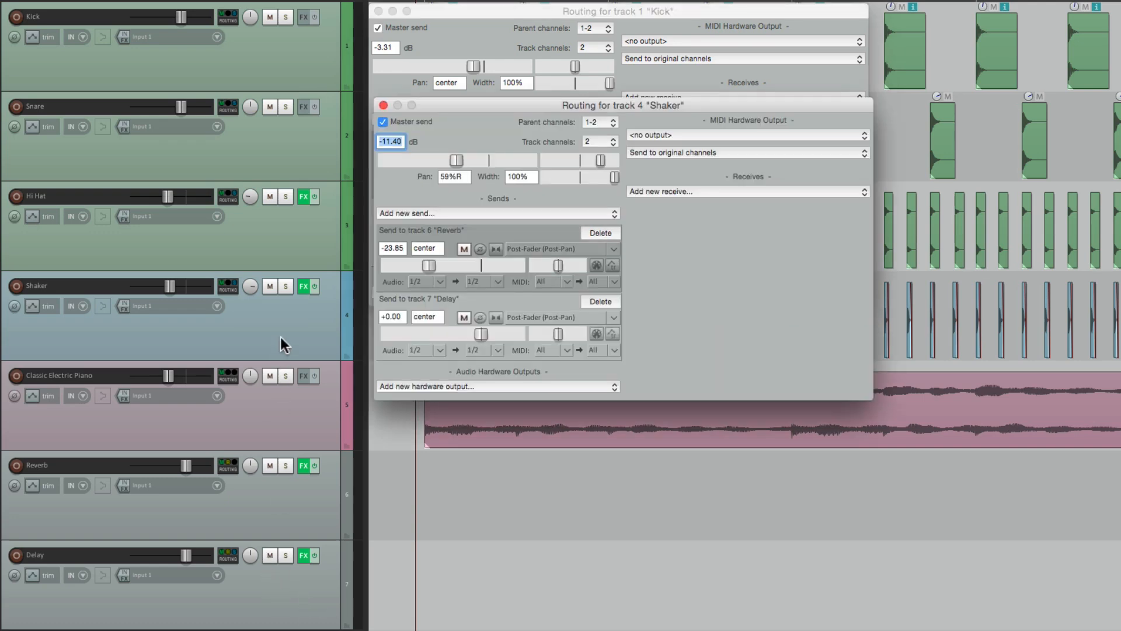
left_click(286, 286)
left_click_drag(482, 338, 439, 339)
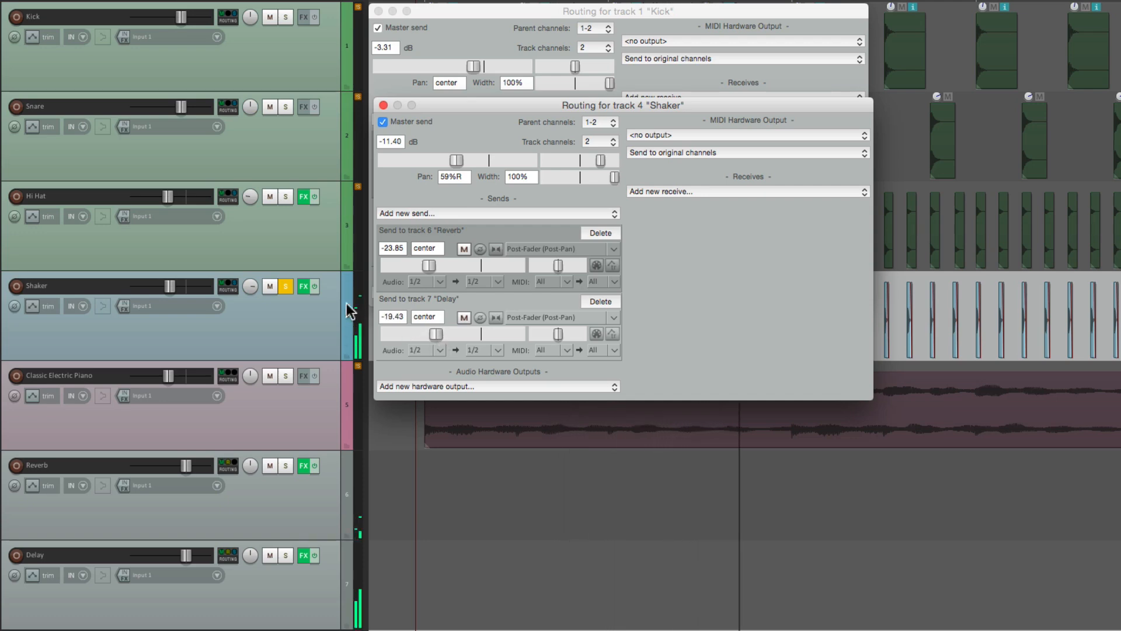
left_click(285, 286)
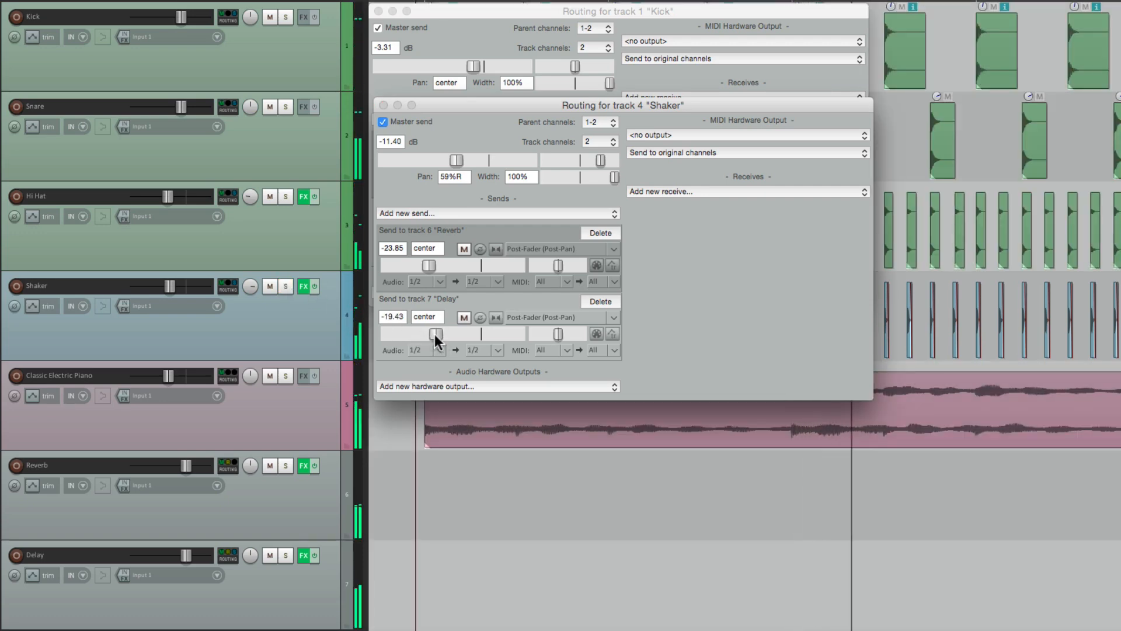
left_click_drag(436, 335, 433, 334)
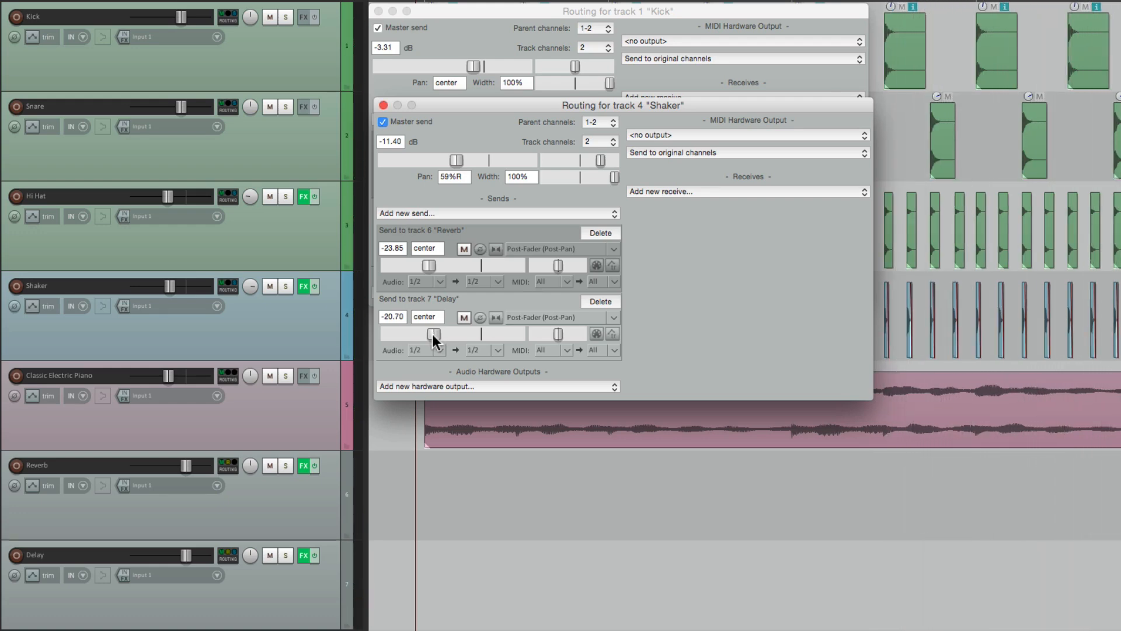
Step: Set Delay's receive level from Snare to -18.63 dB during playback, and close the Delay, Kick and Shaker routing windows
left_click(227, 556)
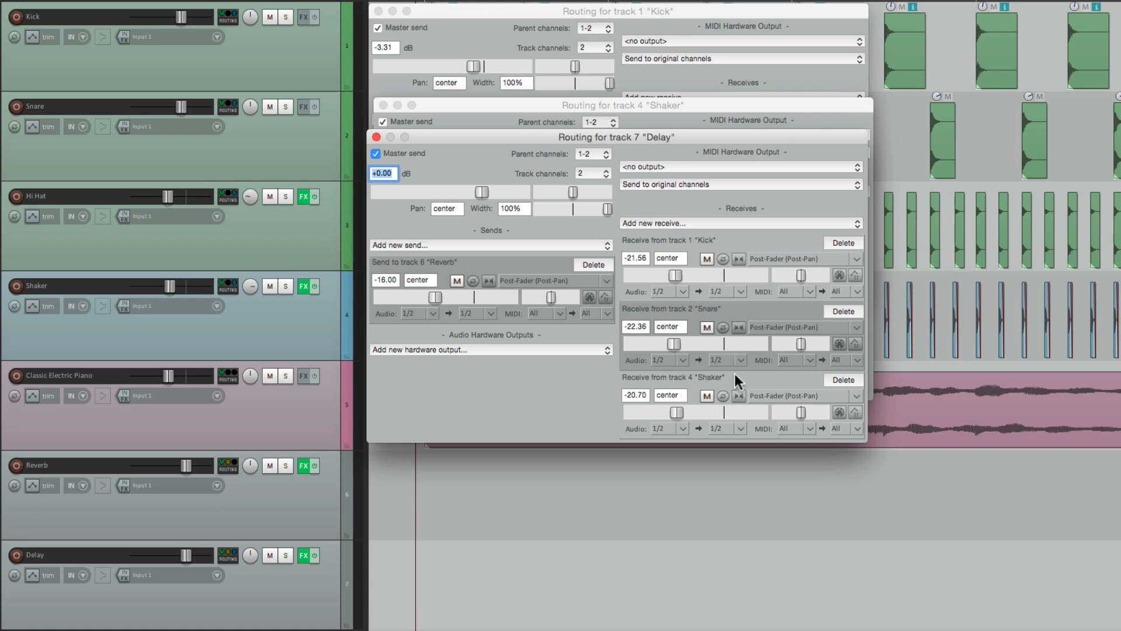
key("space")
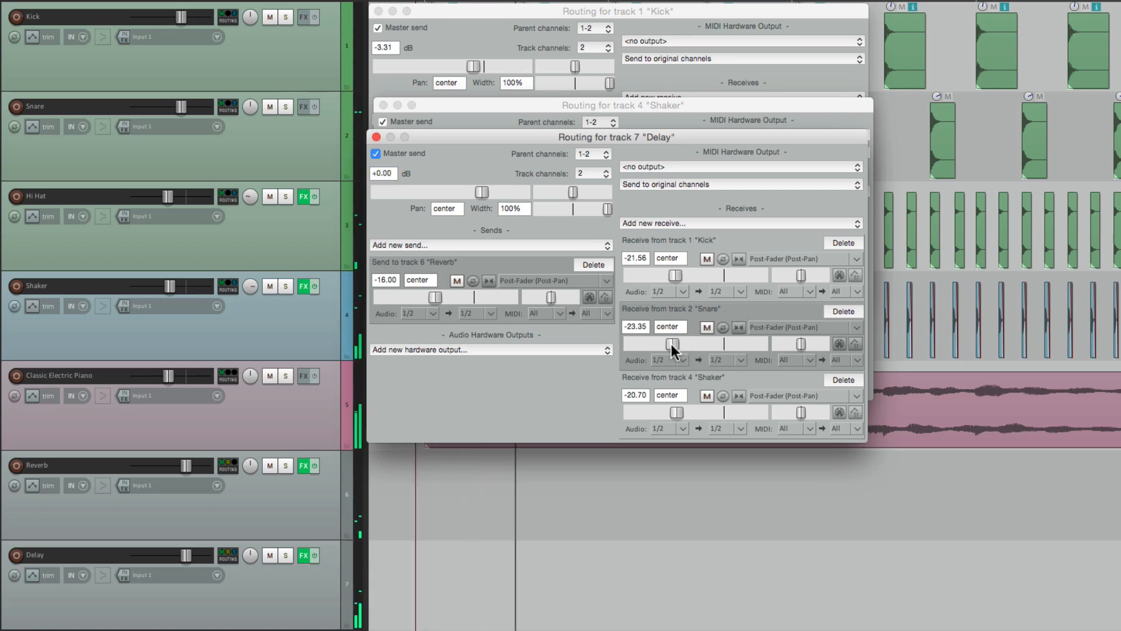
mouse_move(672, 343)
left_mouse_down()
mouse_move(629, 345)
mouse_move(680, 346)
left_mouse_up()
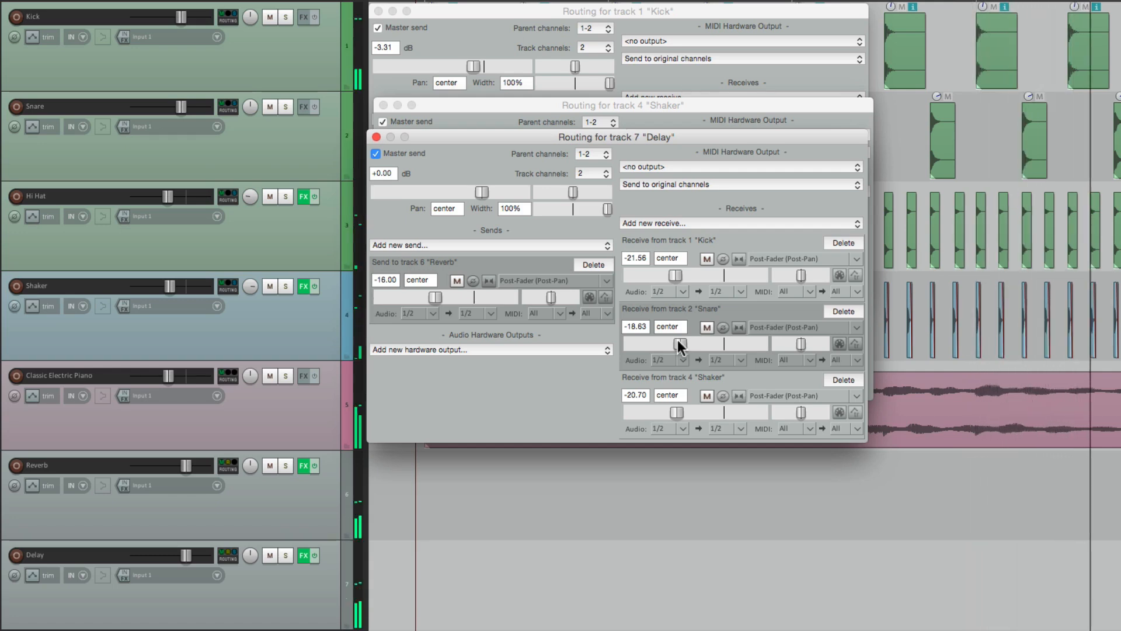
left_click(376, 137)
left_click(378, 11)
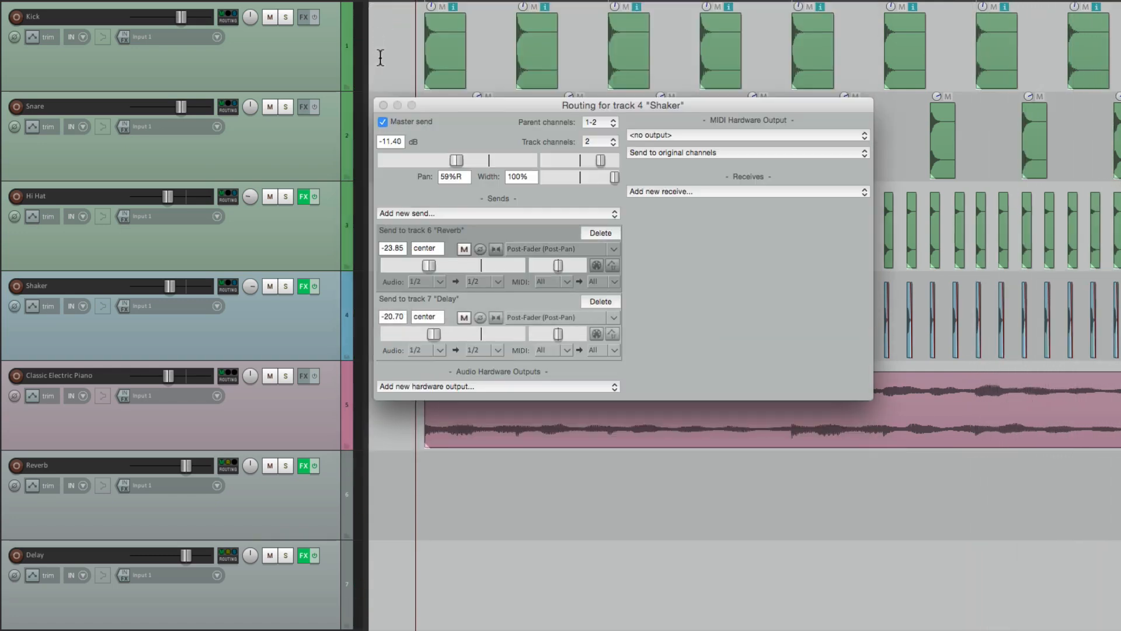
left_click(381, 101)
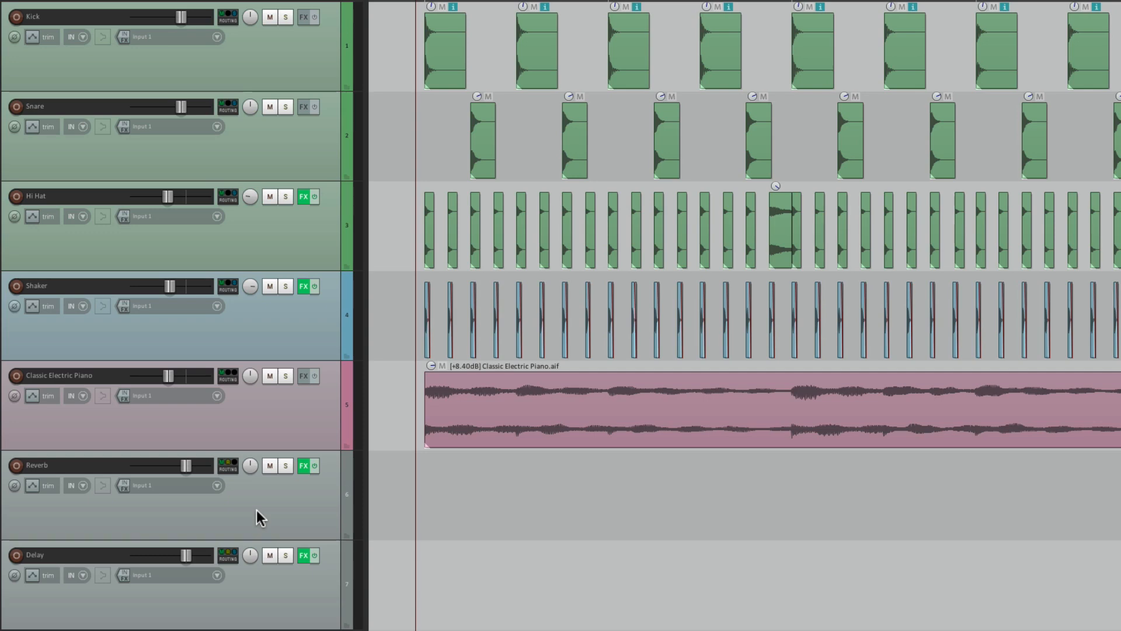
Step: Color the Reverb and Delay tracks yellow
left_click(303, 502)
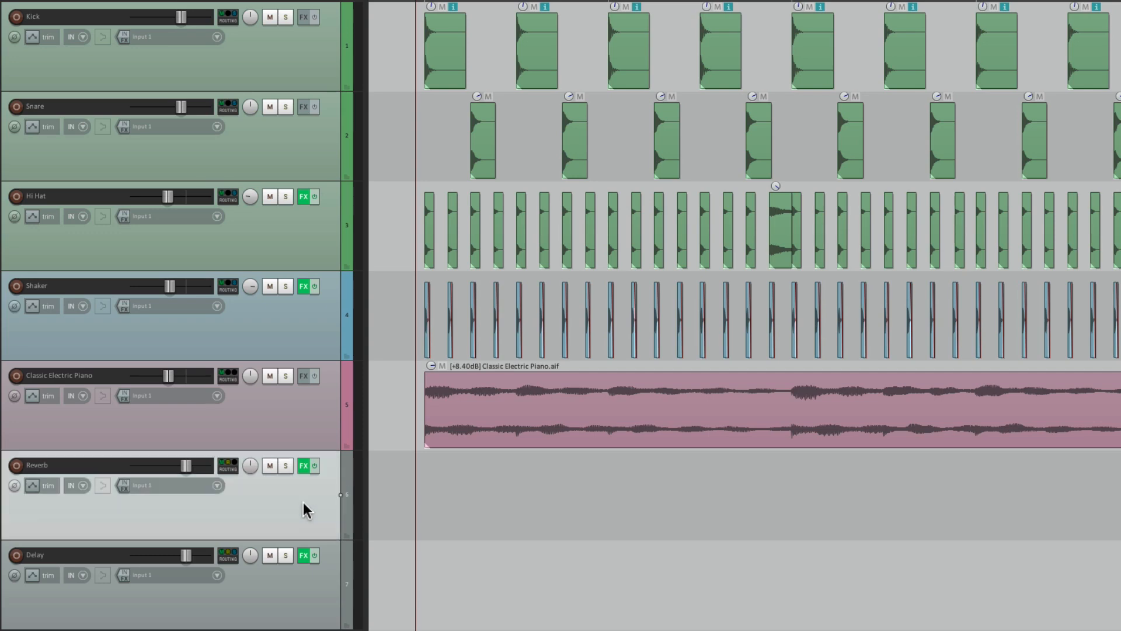
left_click(301, 591, "shift")
key("shift+c")
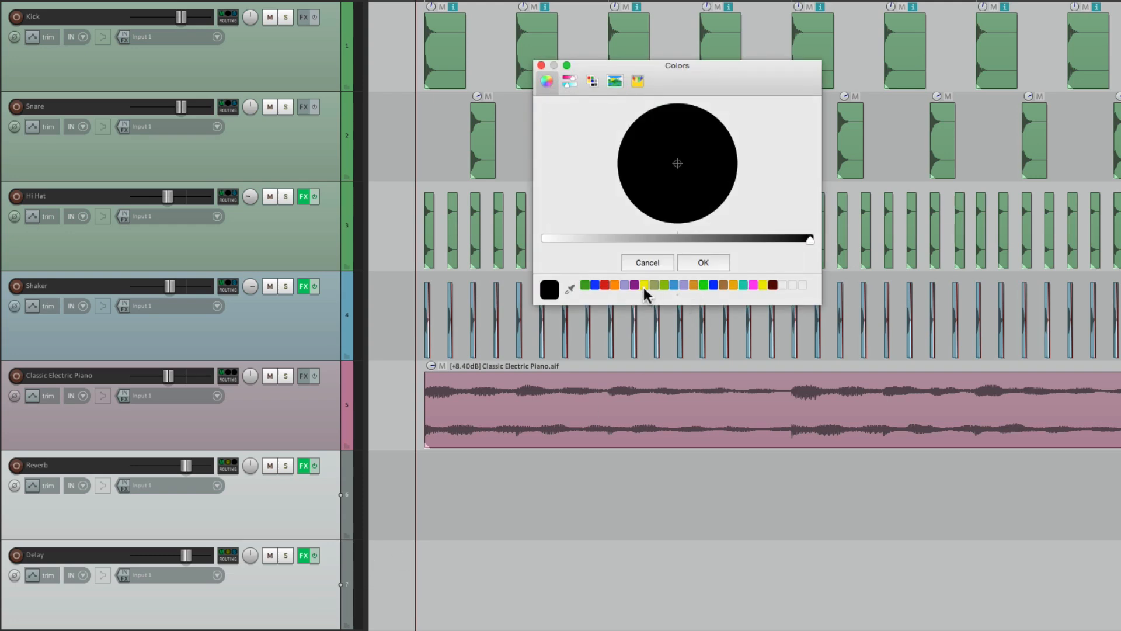
left_click(644, 285)
left_click(704, 263)
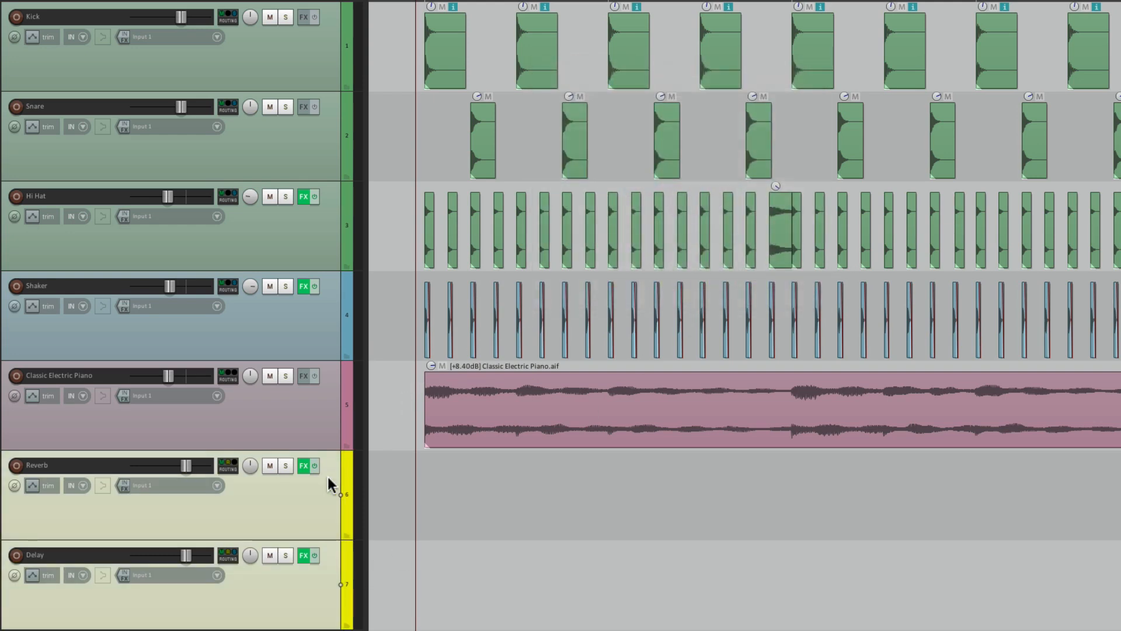
Step: Save the Reverb track as a track template named Drum Reverb in the FX Returns folder, and review its ReaVerb settings
left_click(310, 493)
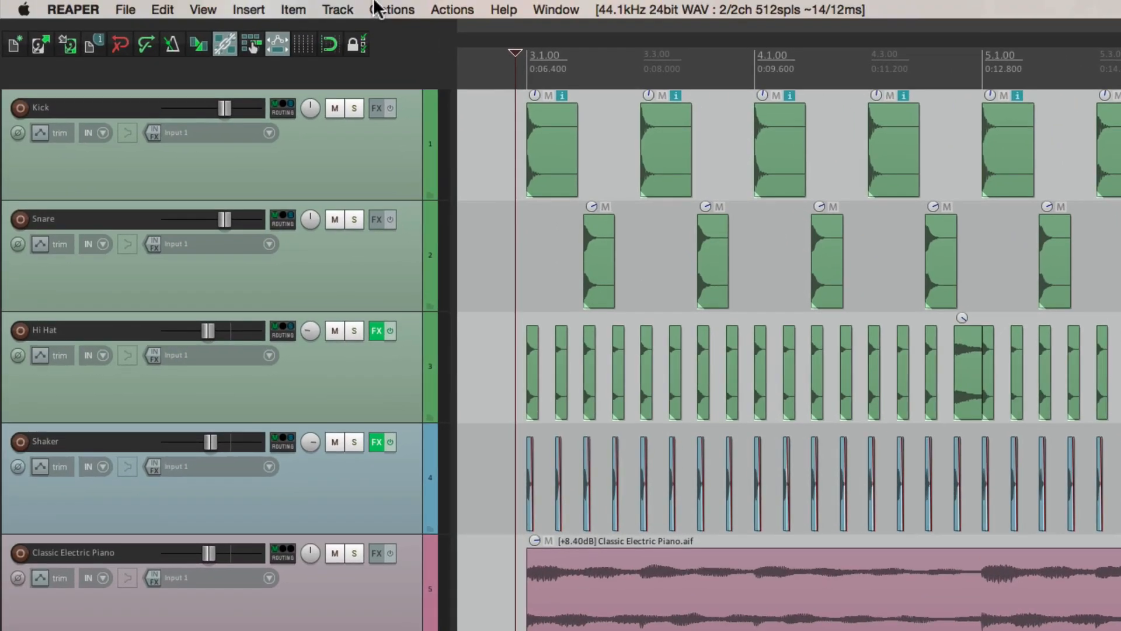
left_click(325, 8)
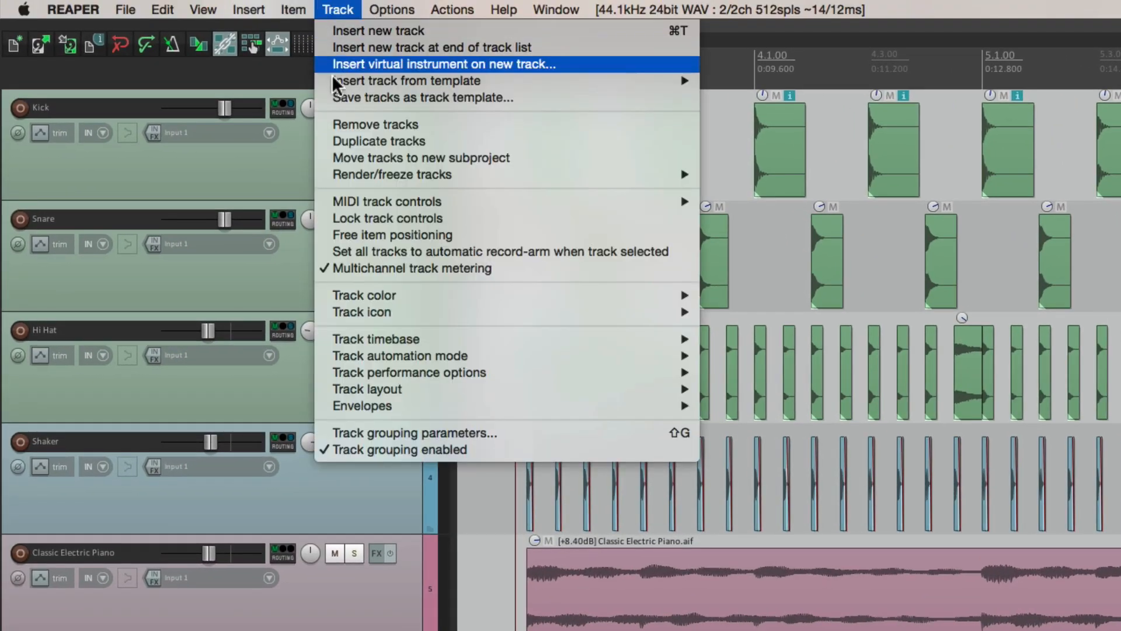
left_click(334, 98)
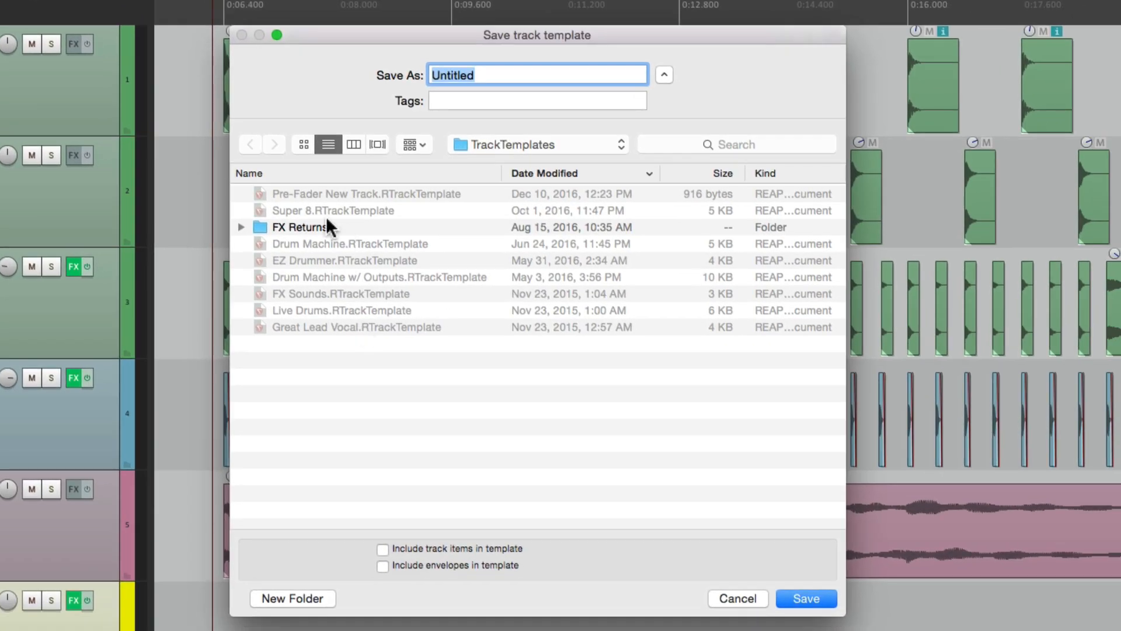
left_click(326, 231)
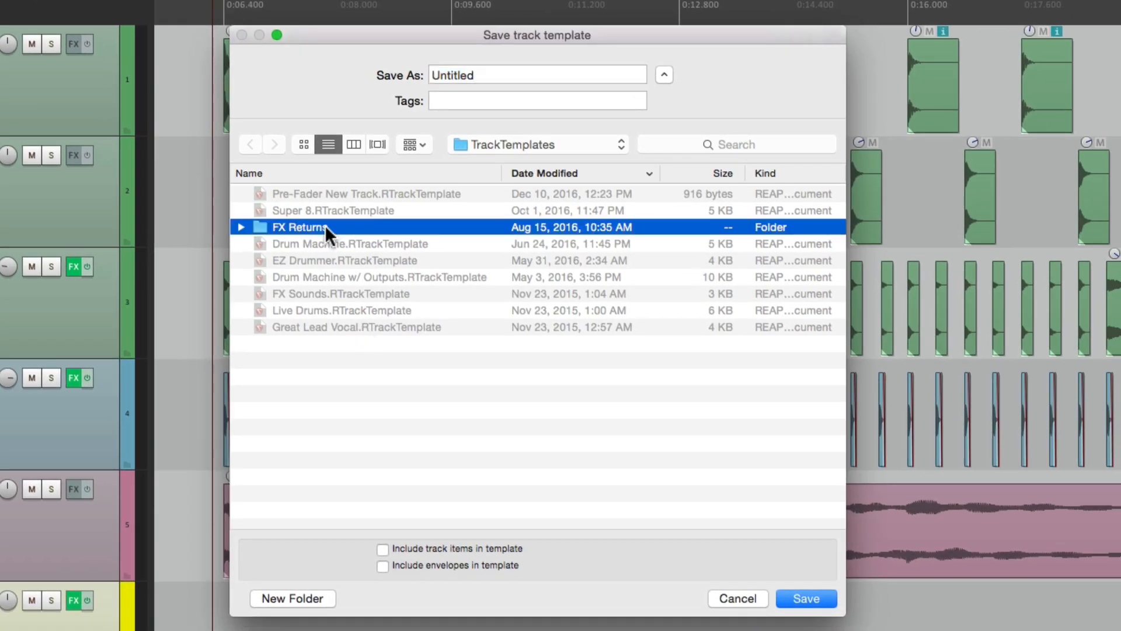
double_click(325, 225)
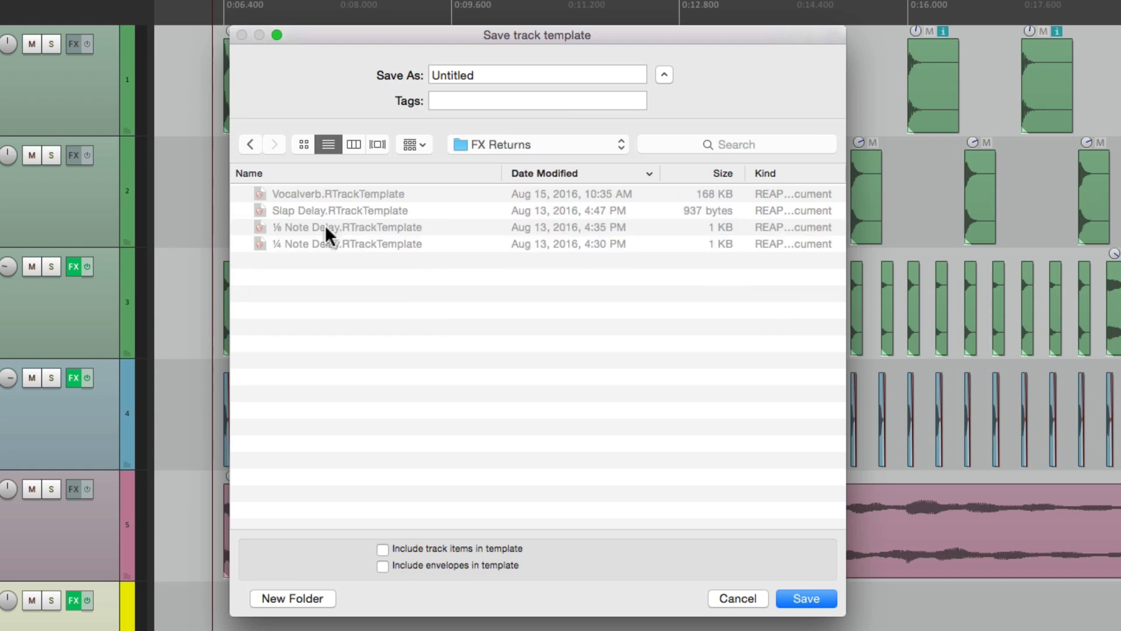
left_click(497, 75)
double_click(497, 75)
type("Drum Reverb")
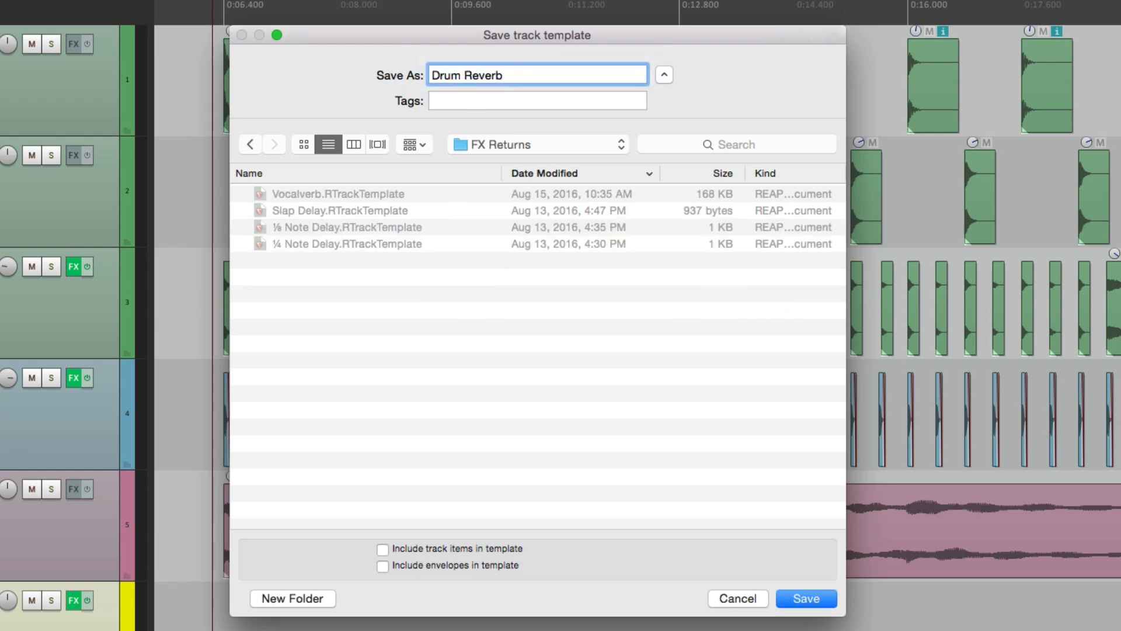
key("Return")
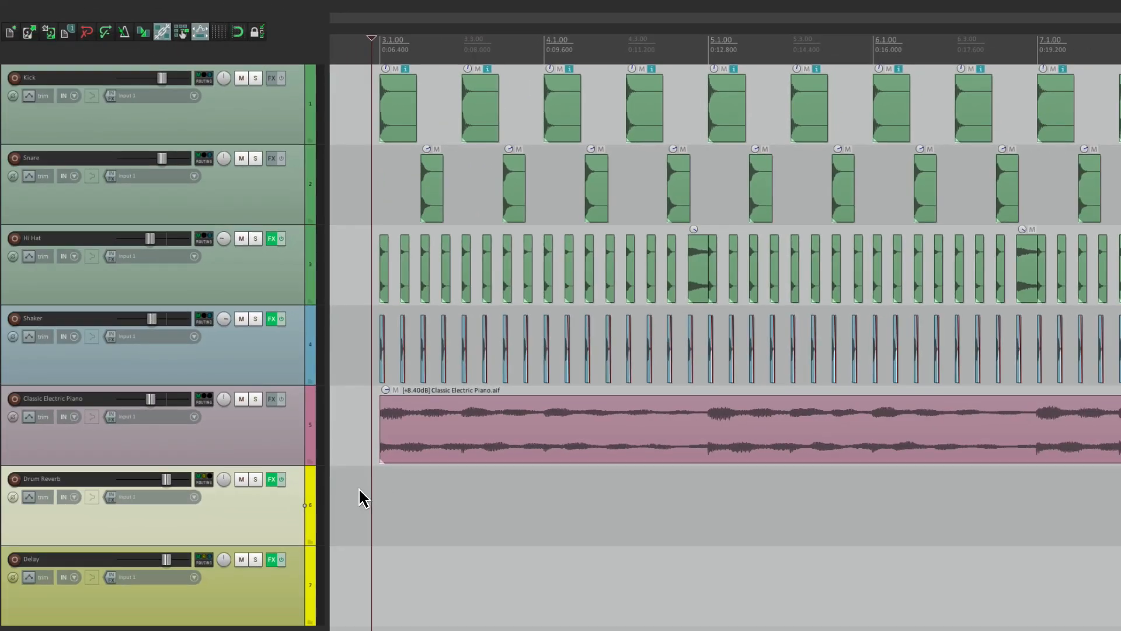
left_click(272, 479)
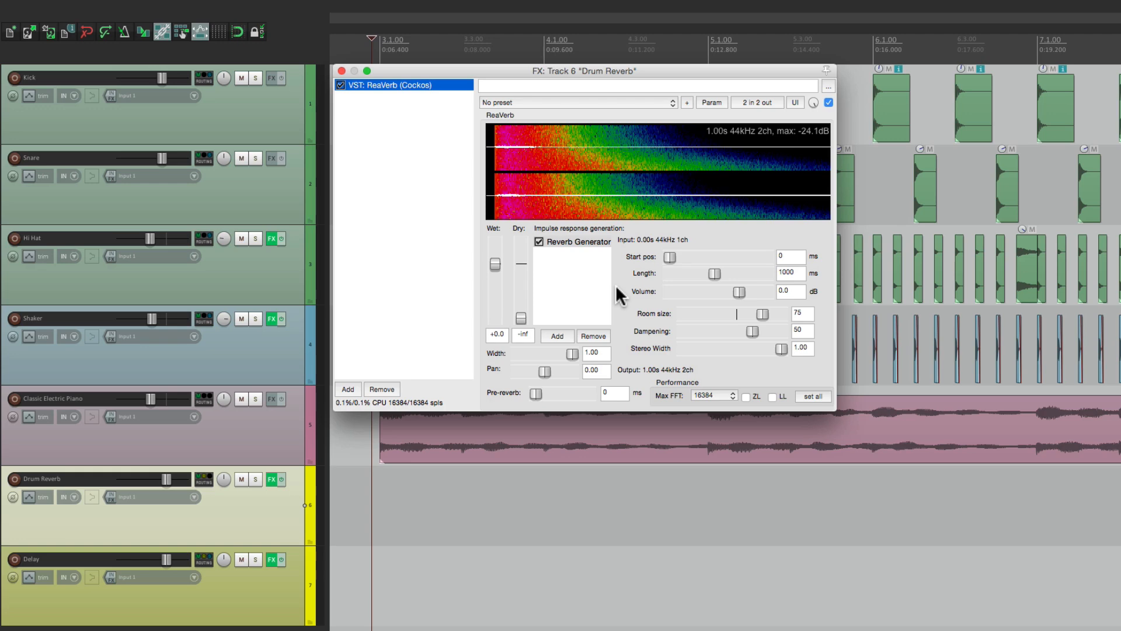
left_click(342, 71)
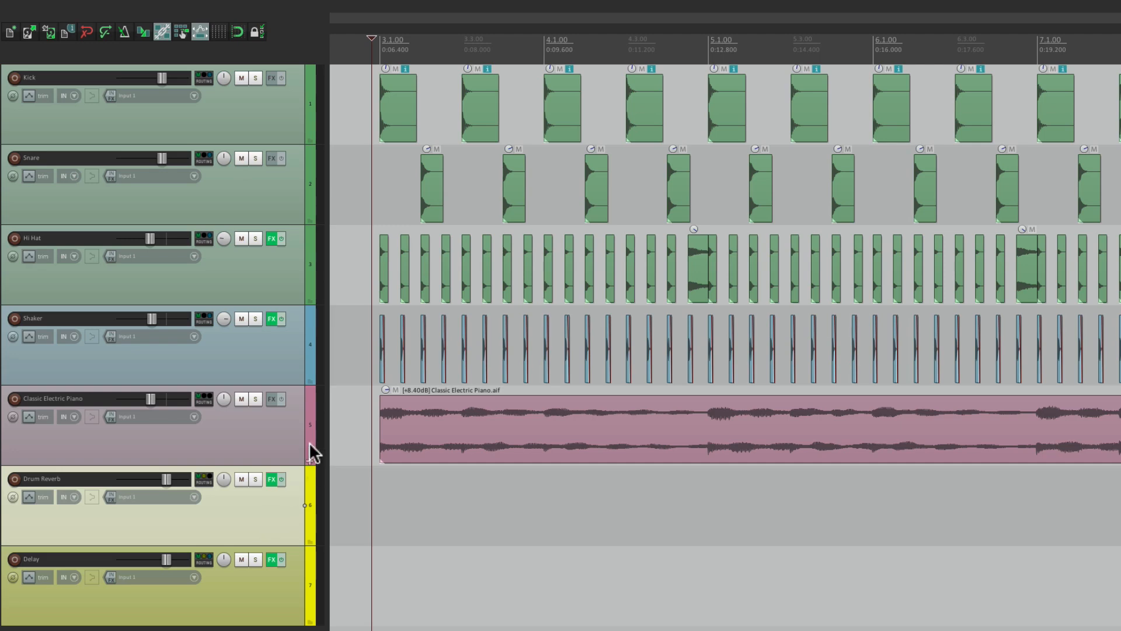
Step: Insert the Drum Reverb track template from the FX Returns folder below Classic Electric Piano, and review its ReaVerb settings
left_click(289, 426)
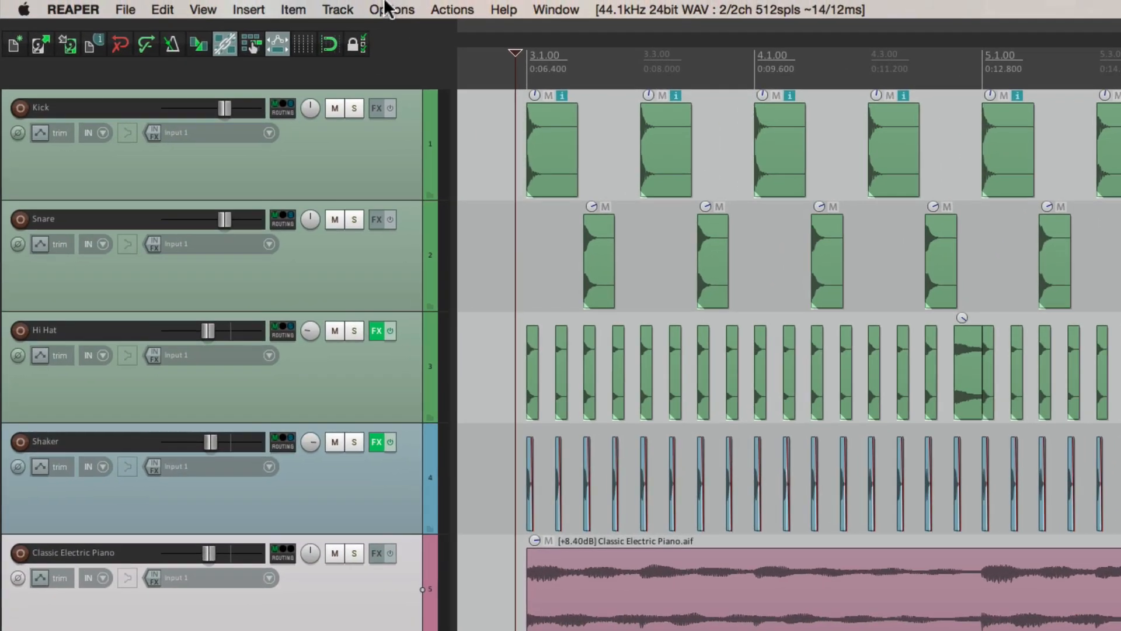
left_click(337, 10)
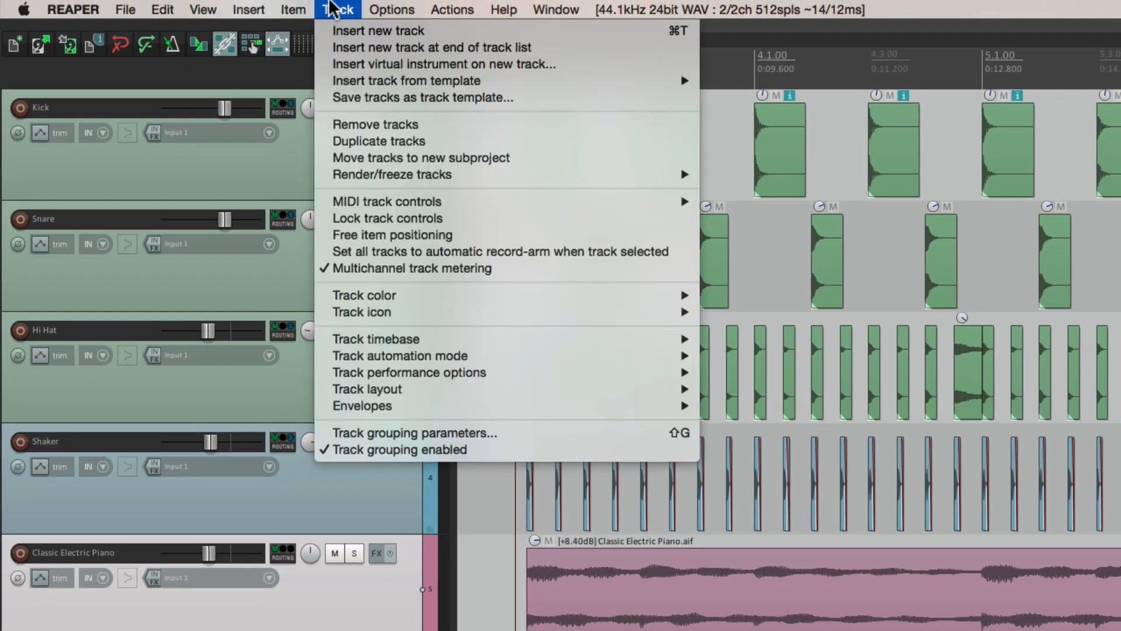
mouse_move(325, 83)
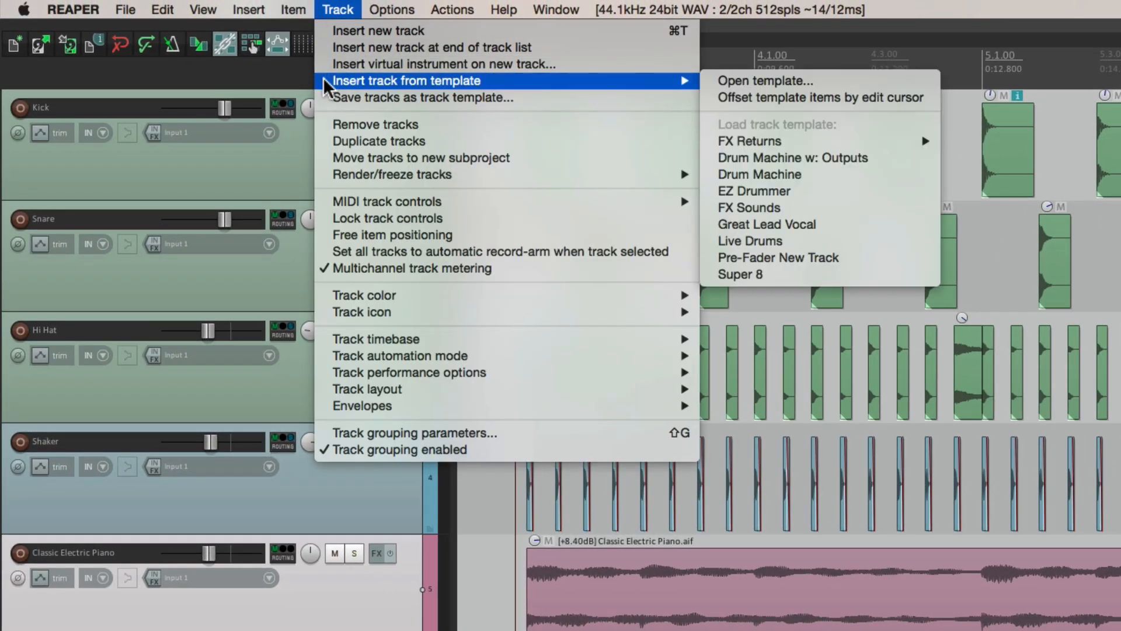
mouse_move(765, 146)
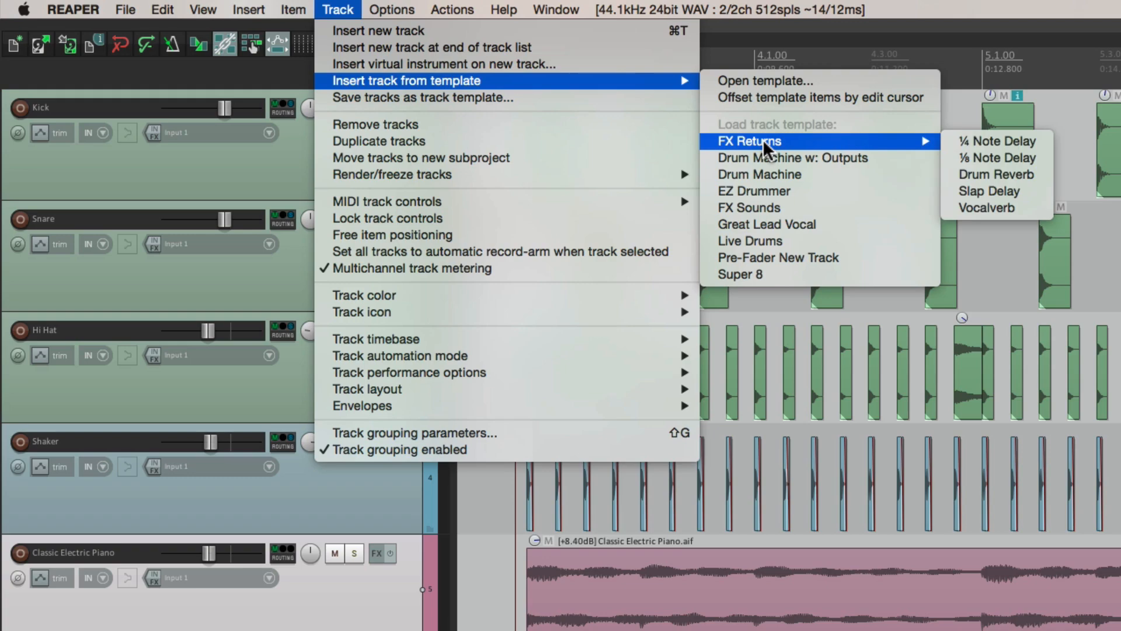
left_click(1045, 173)
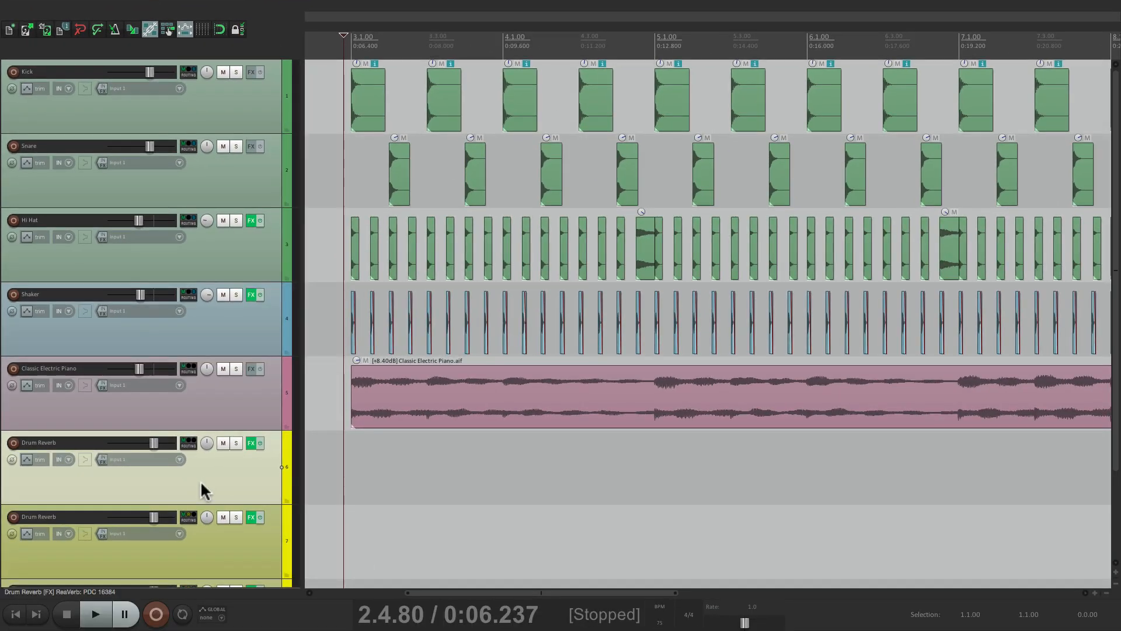
left_click(252, 442)
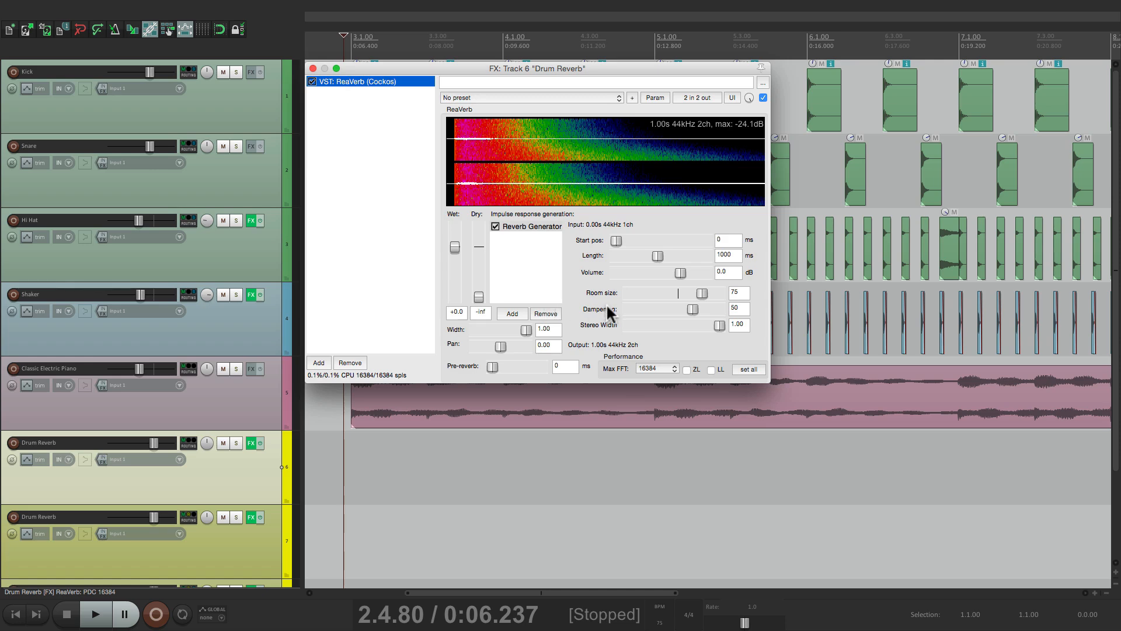
left_click(313, 69)
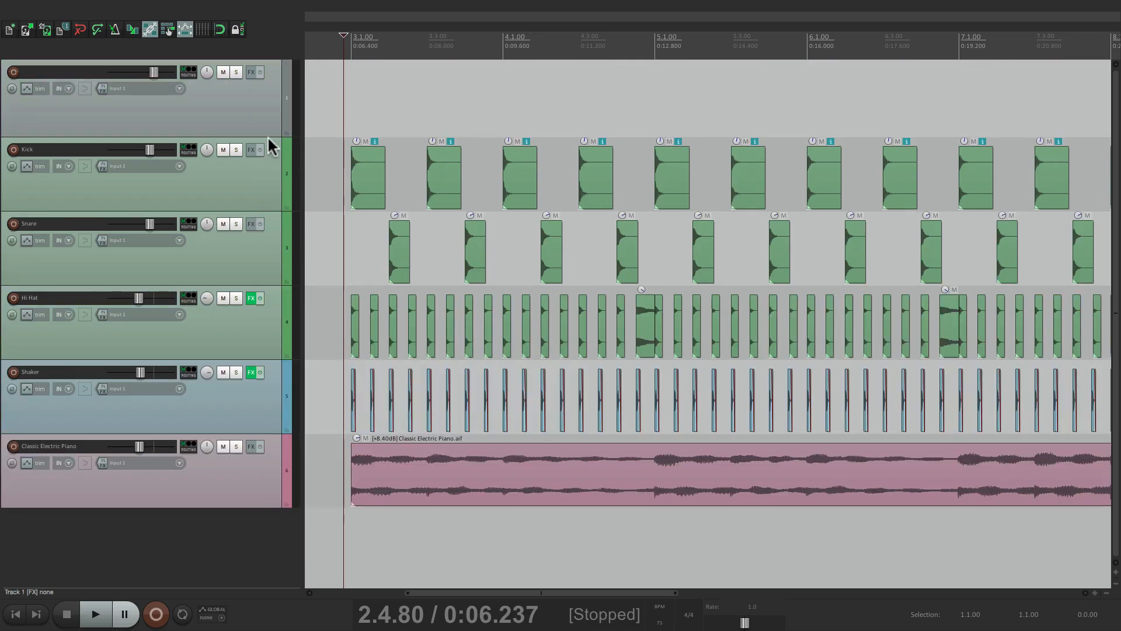
Step: Make the unnamed track above Kick a folder for the tracks below it, and add ReaVerb to it with default settings
left_click(285, 132)
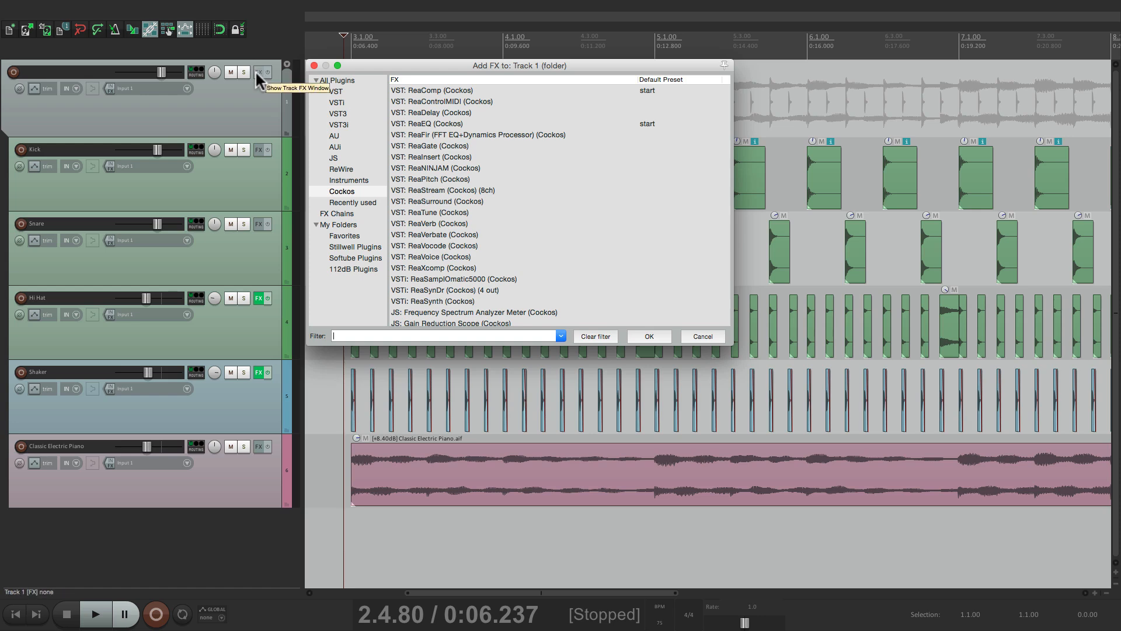
left_click(423, 227)
double_click(424, 228)
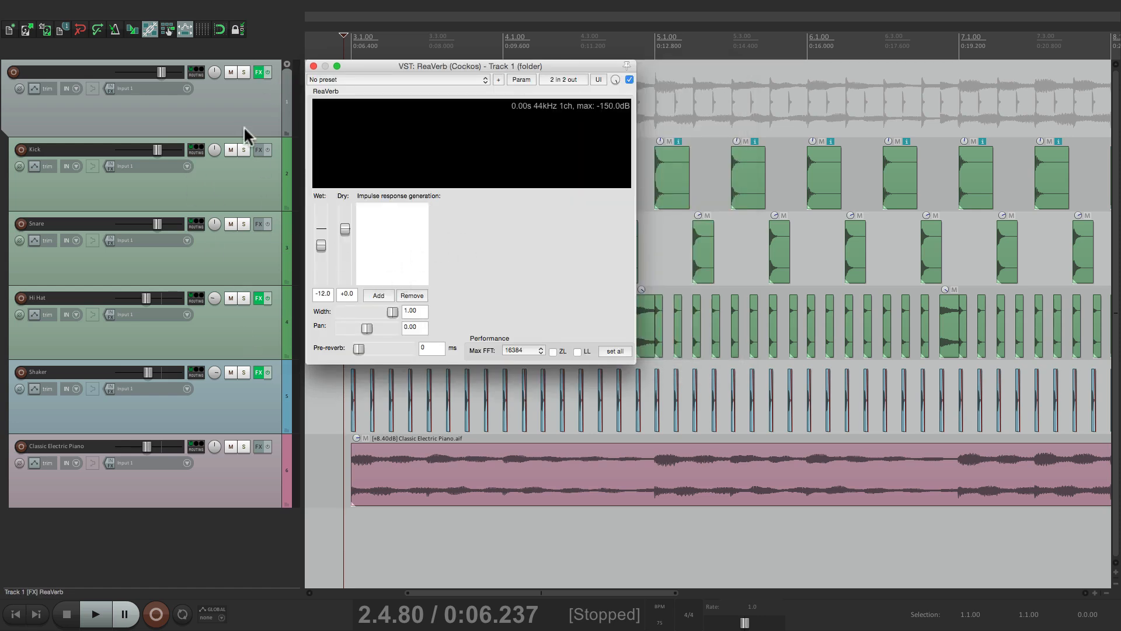
left_click(314, 66)
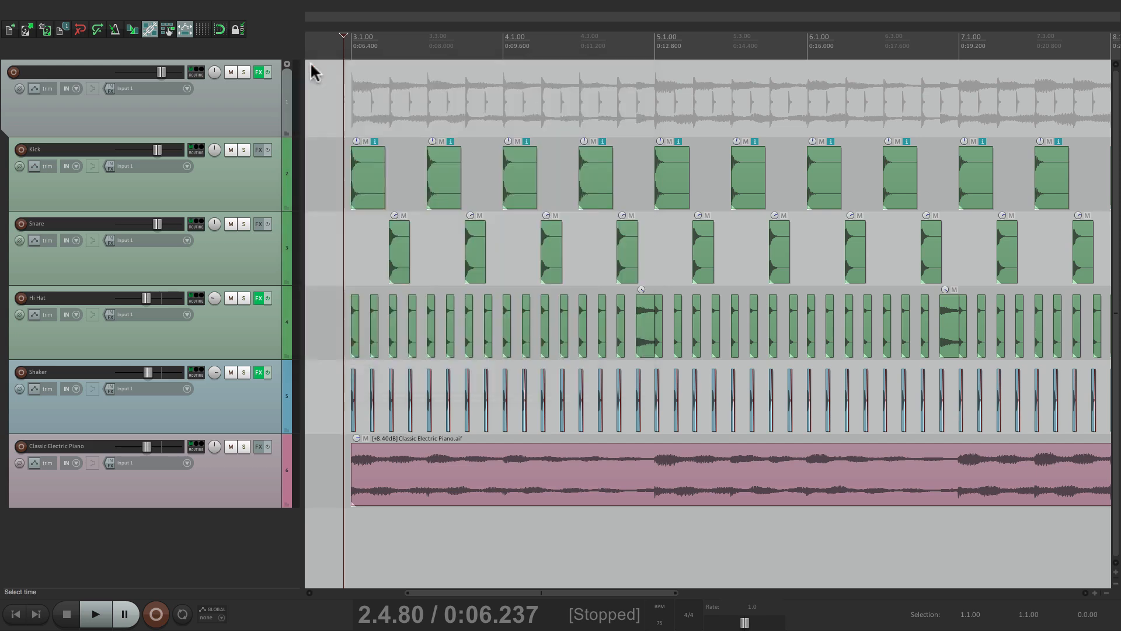
Step: Turn the unnamed folder track above Kick back into a normal track and select it
left_click(286, 133)
left_click(244, 123)
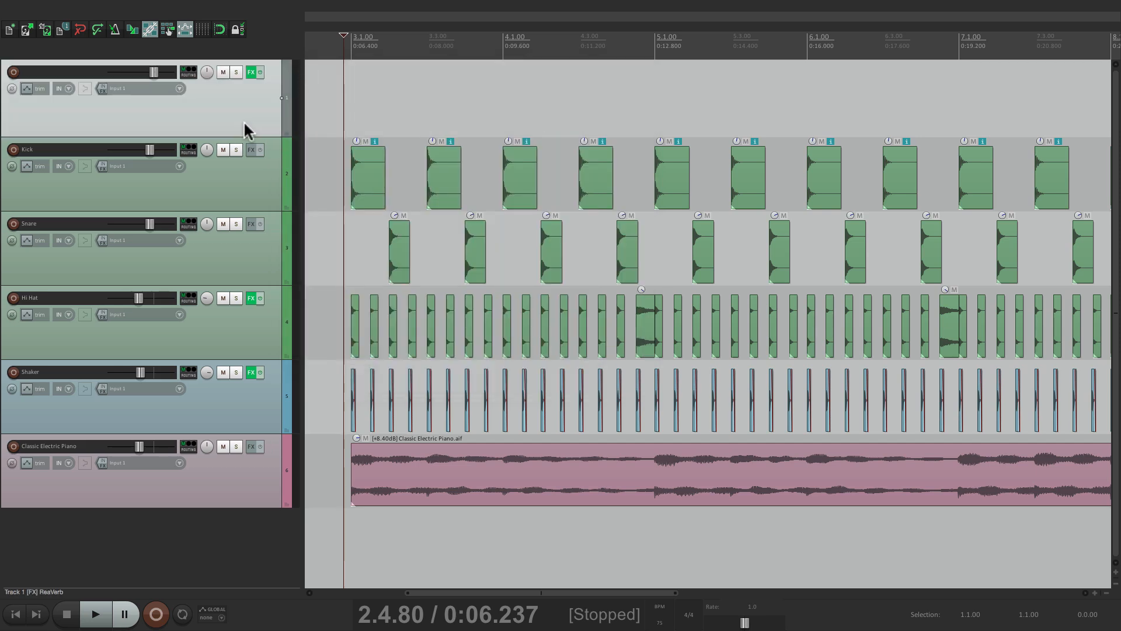